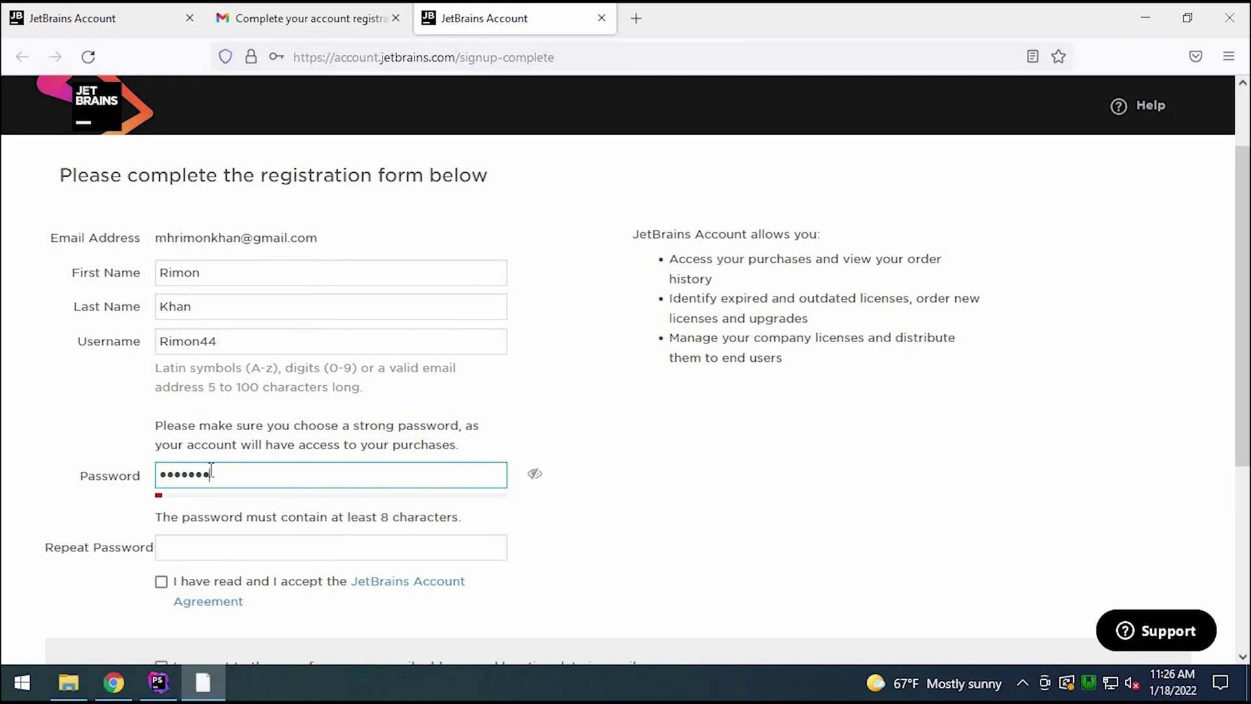
Step: Repeat the password, accept the JetBrains Account Agreement and submit the registration form
{"action": "left_click", "coordinate": [247, 526]}
{"action": "type", "text": "•••••••"}
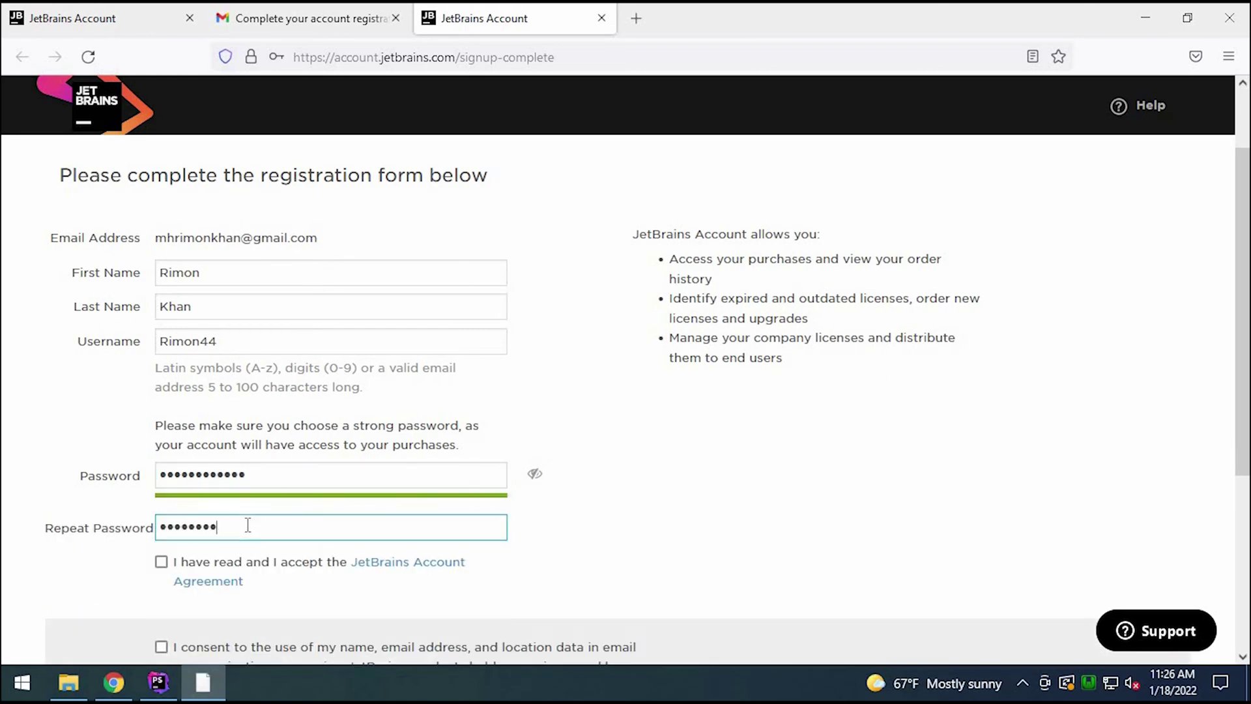
{"action": "scroll", "coordinate": [248, 526], "scroll_direction": "down", "scroll_amount": 2}
{"action": "left_click", "coordinate": [161, 469]}
{"action": "scroll", "coordinate": [163, 469], "scroll_direction": "down", "scroll_amount": 2}
{"action": "left_click", "coordinate": [206, 565]}
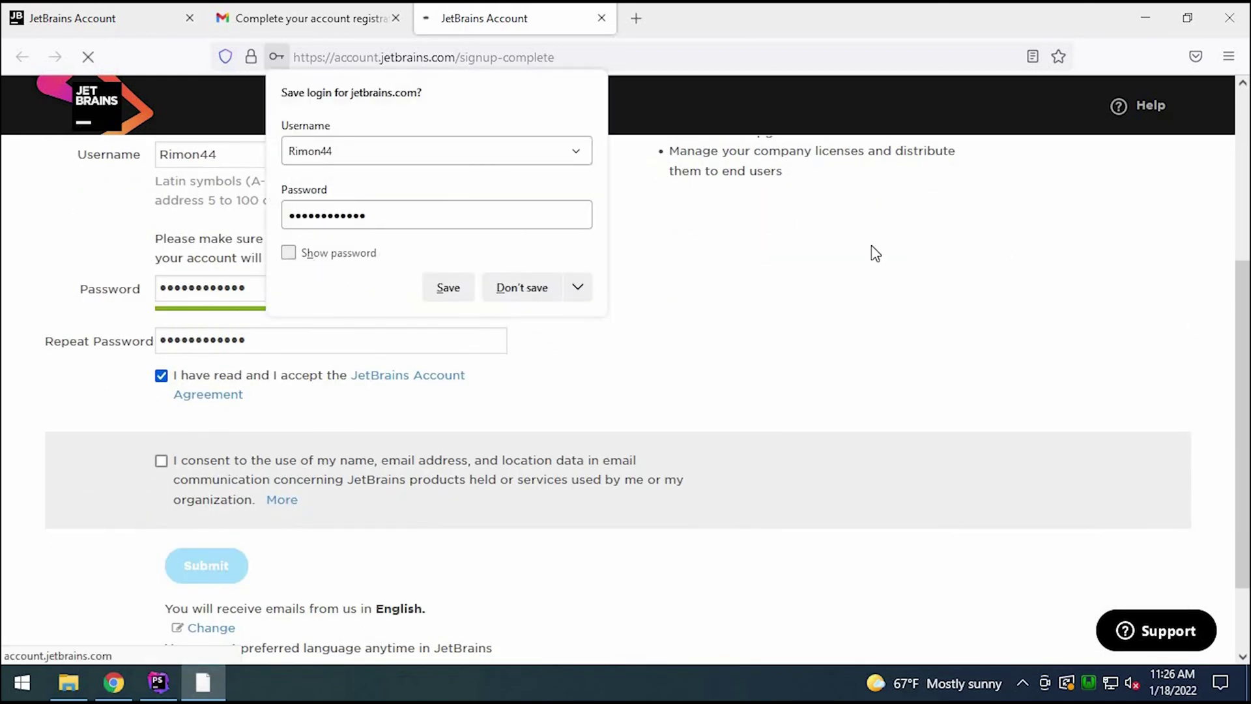
Step: Decline saving the login, close the confirmation tab, and start the PhpStorm trial
{"action": "left_click", "coordinate": [521, 287]}
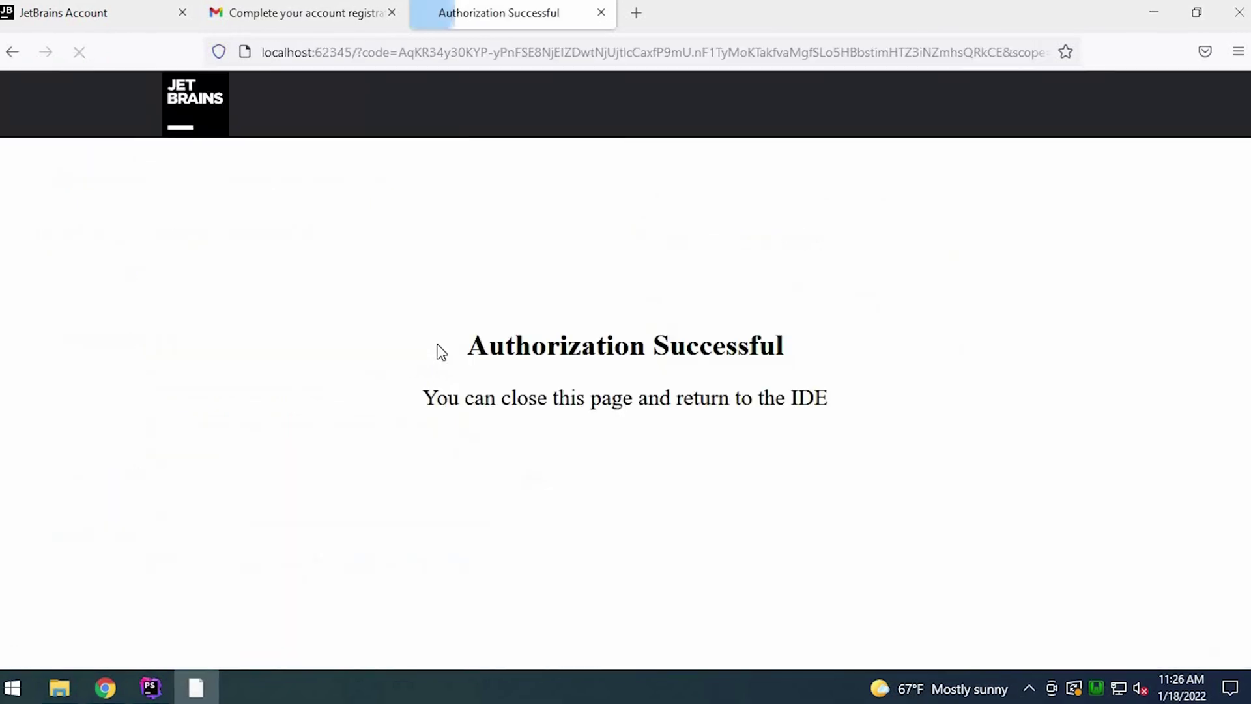
{"action": "key", "text": "ctrl+w"}
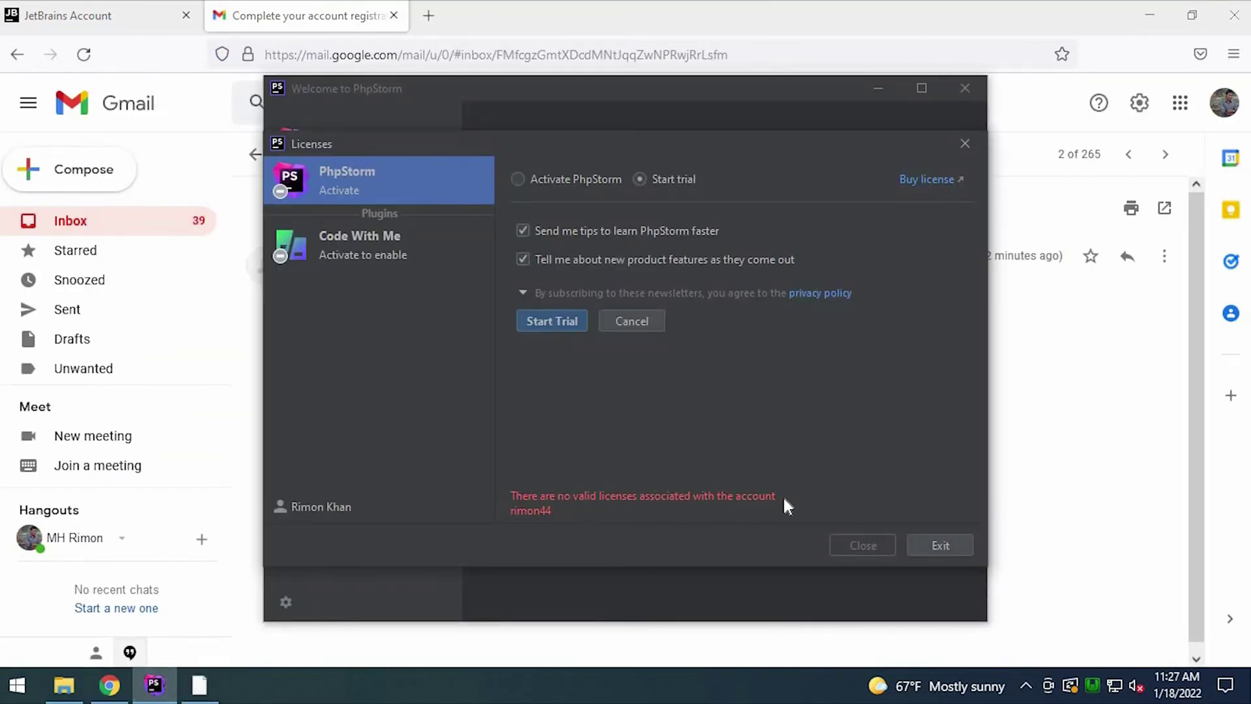
{"action": "left_click", "coordinate": [546, 320]}
{"action": "left_click", "coordinate": [854, 546]}
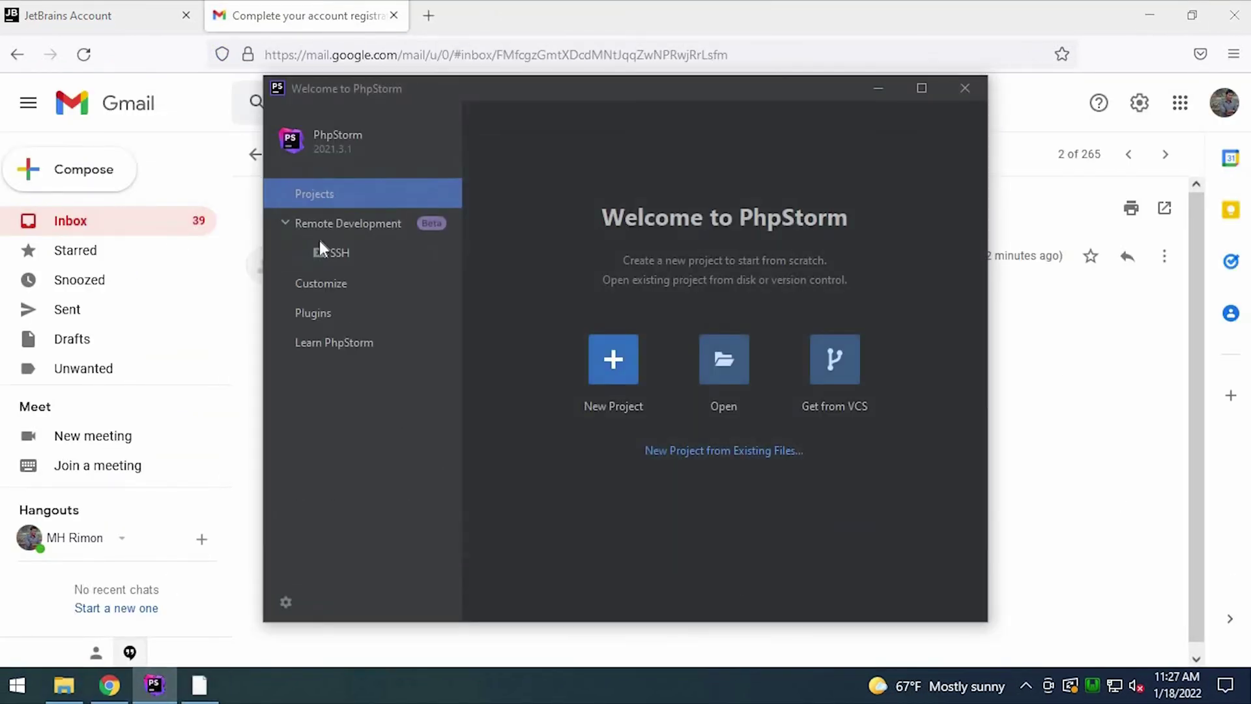
Step: Maximize the Welcome window, begin a new project and browse for its location folder
{"action": "left_click", "coordinate": [922, 87]}
{"action": "left_click", "coordinate": [614, 274]}
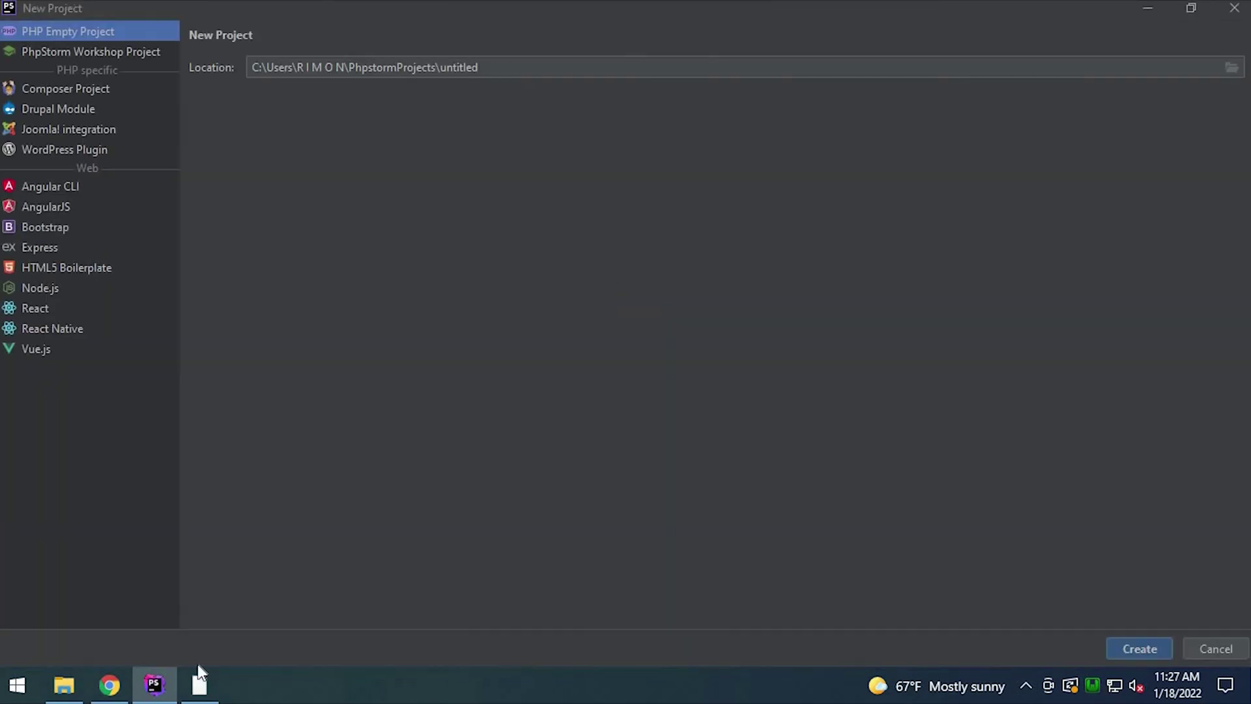
{"action": "left_click", "coordinate": [1229, 70]}
{"action": "left_click", "coordinate": [451, 211]}
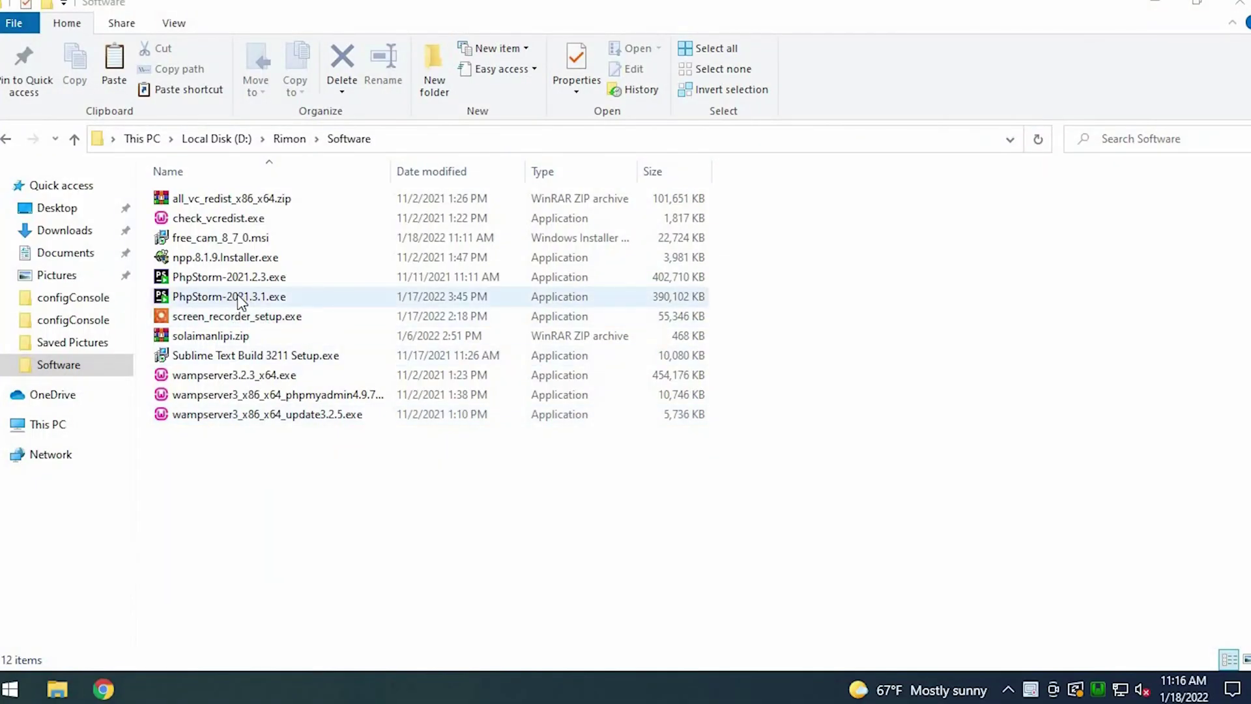
Step: Run the PhpStorm-2021.3.1.exe installer from the Software folder
{"action": "double_click", "coordinate": [203, 299]}
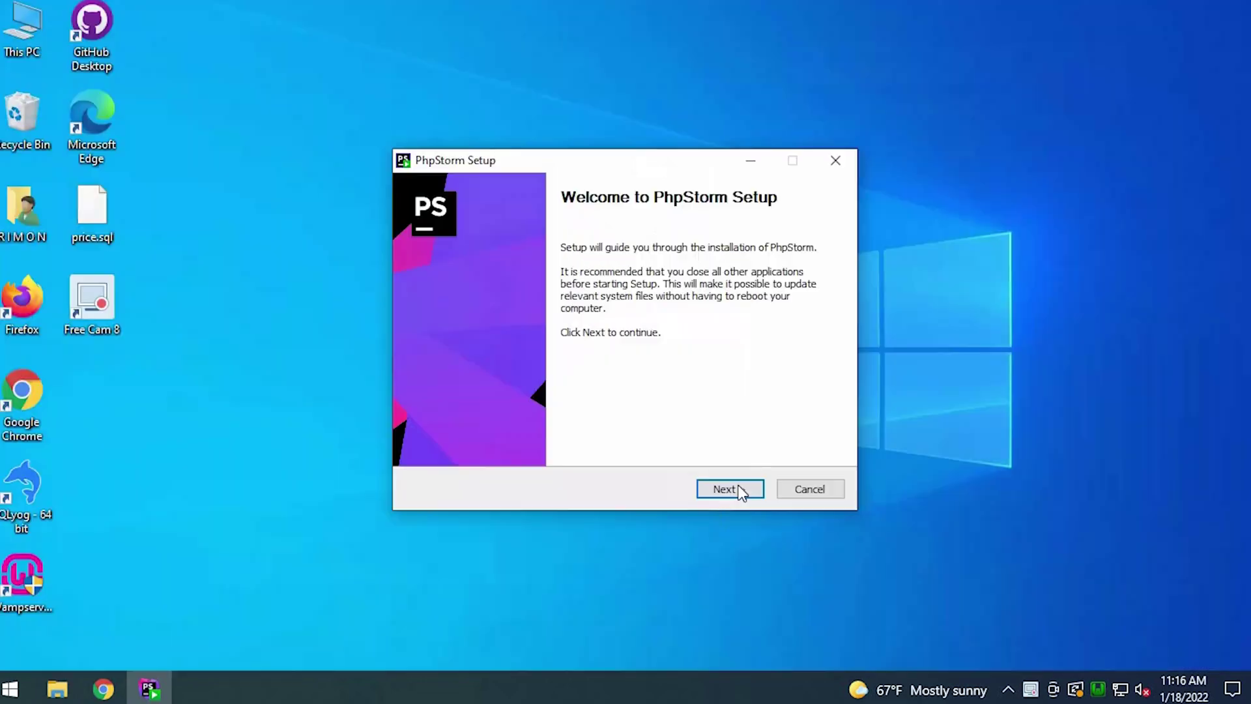
Step: Set the install folder to the Software folder on drive D
{"action": "left_click", "coordinate": [733, 488]}
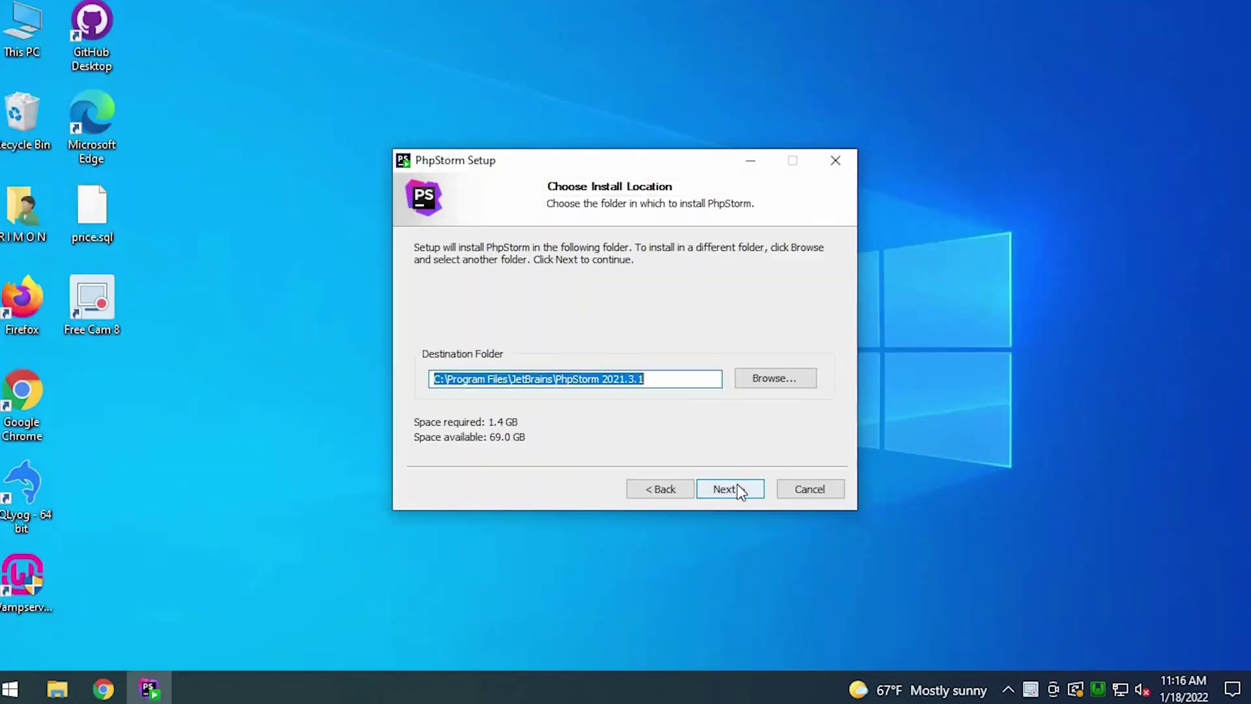
{"action": "left_click", "coordinate": [753, 380]}
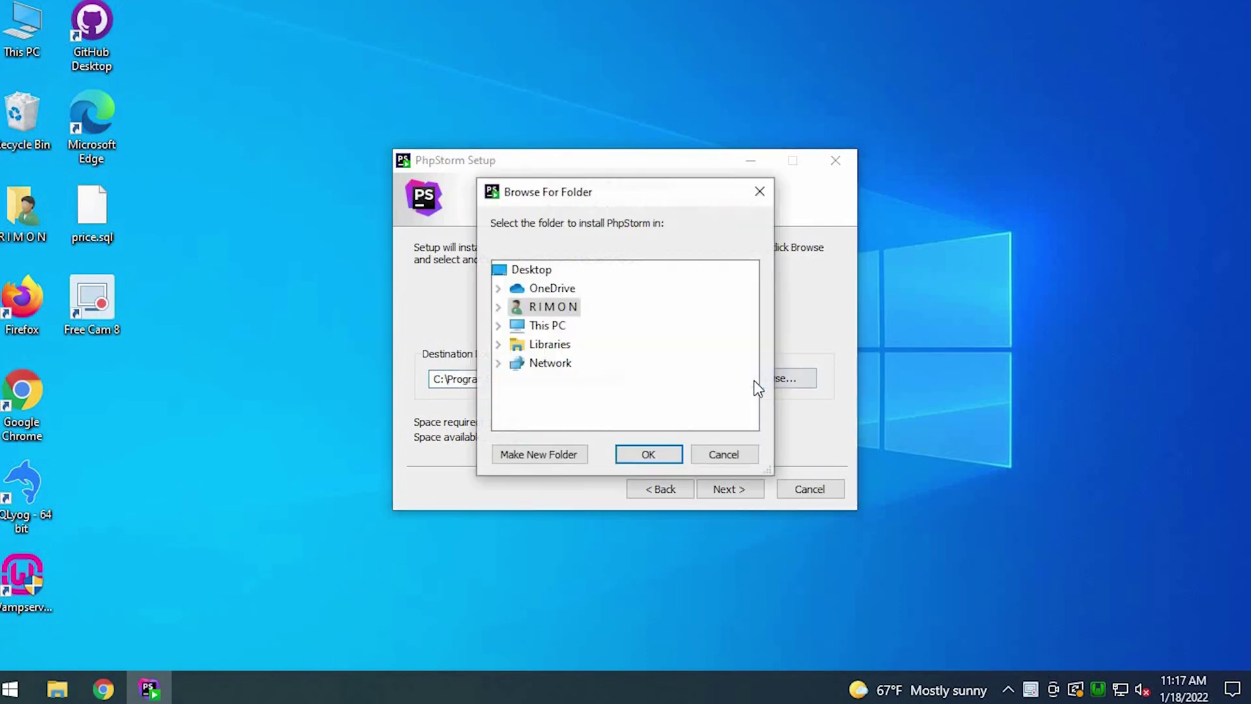
{"action": "left_click", "coordinate": [498, 325]}
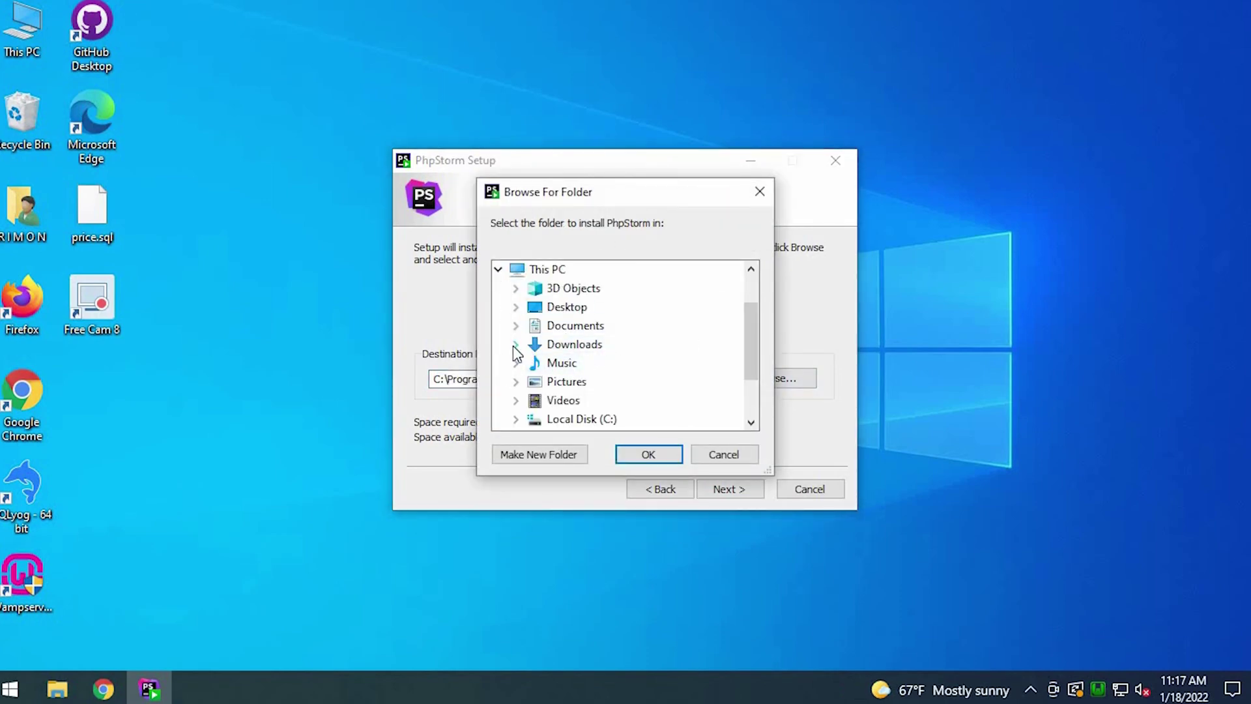
{"action": "scroll", "coordinate": [551, 363], "scroll_direction": "down", "scroll_amount": 1}
{"action": "left_click", "coordinate": [516, 382]}
{"action": "scroll", "coordinate": [535, 368], "scroll_direction": "down", "scroll_amount": 1}
{"action": "left_click", "coordinate": [534, 363]}
{"action": "left_click", "coordinate": [589, 361]}
{"action": "left_click", "coordinate": [653, 459]}
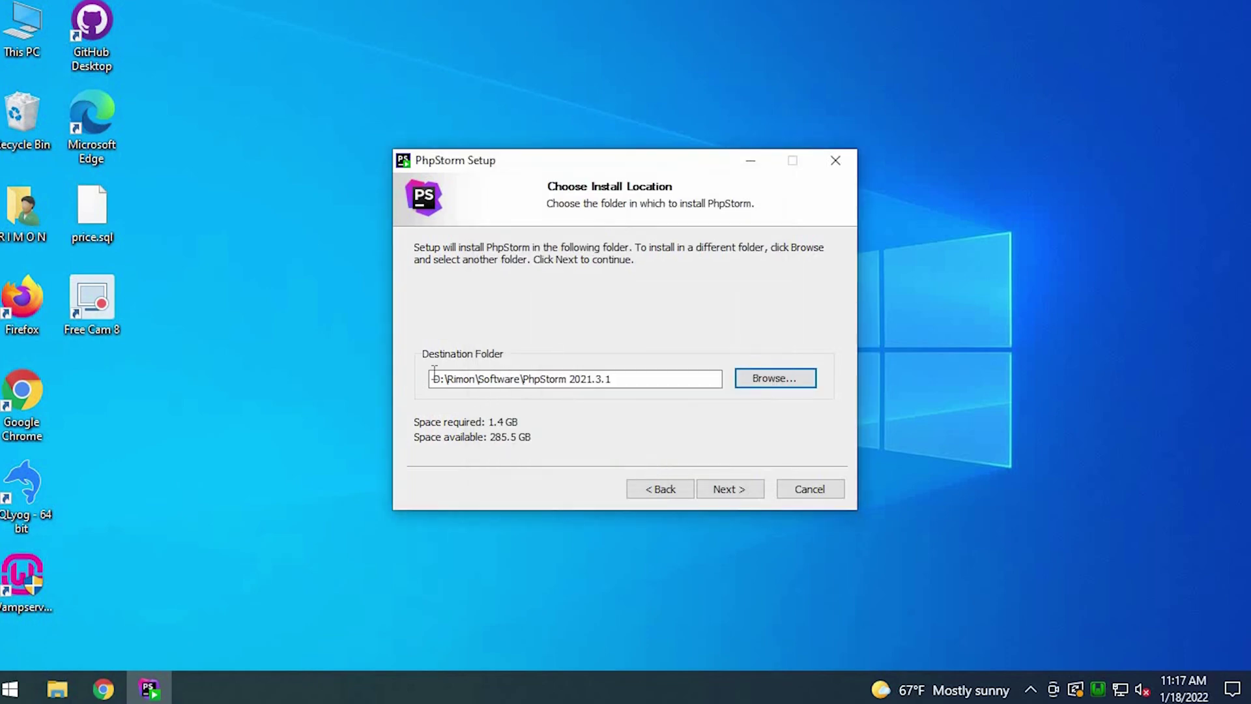
Step: Add the bin folder to PATH in the installation options and start installing
{"action": "left_click", "coordinate": [731, 489]}
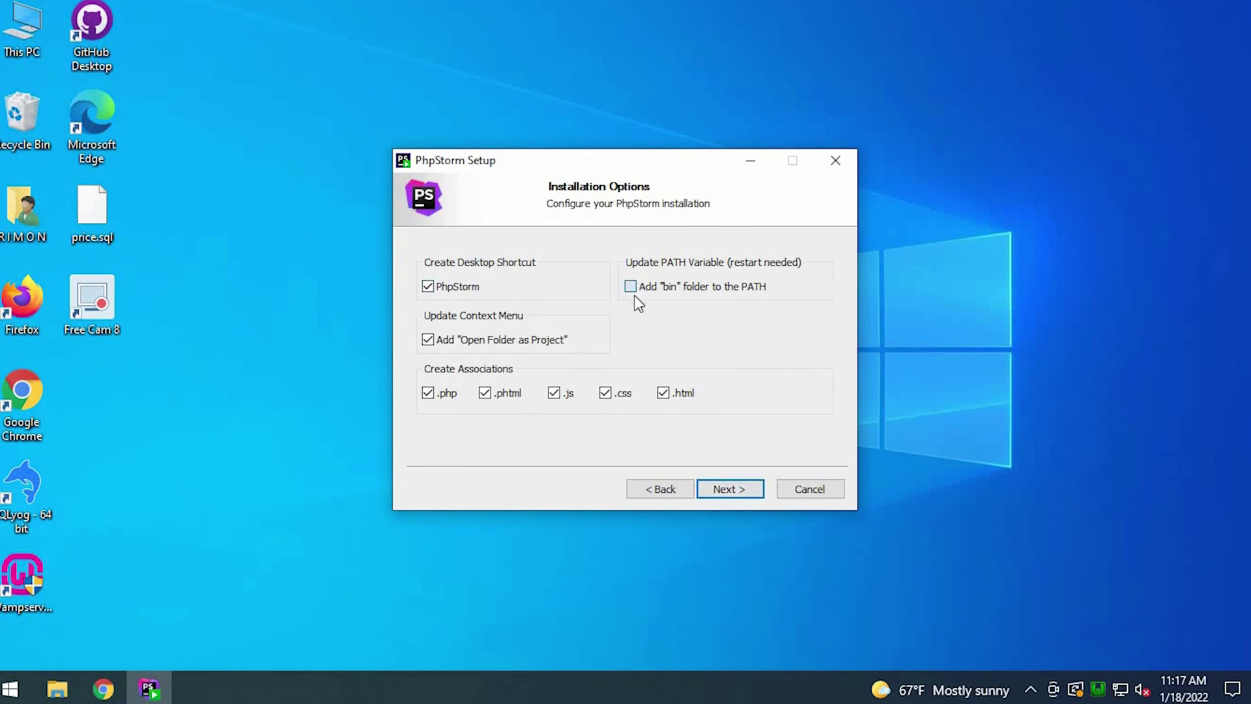
{"action": "left_click", "coordinate": [632, 288]}
{"action": "left_click", "coordinate": [725, 490]}
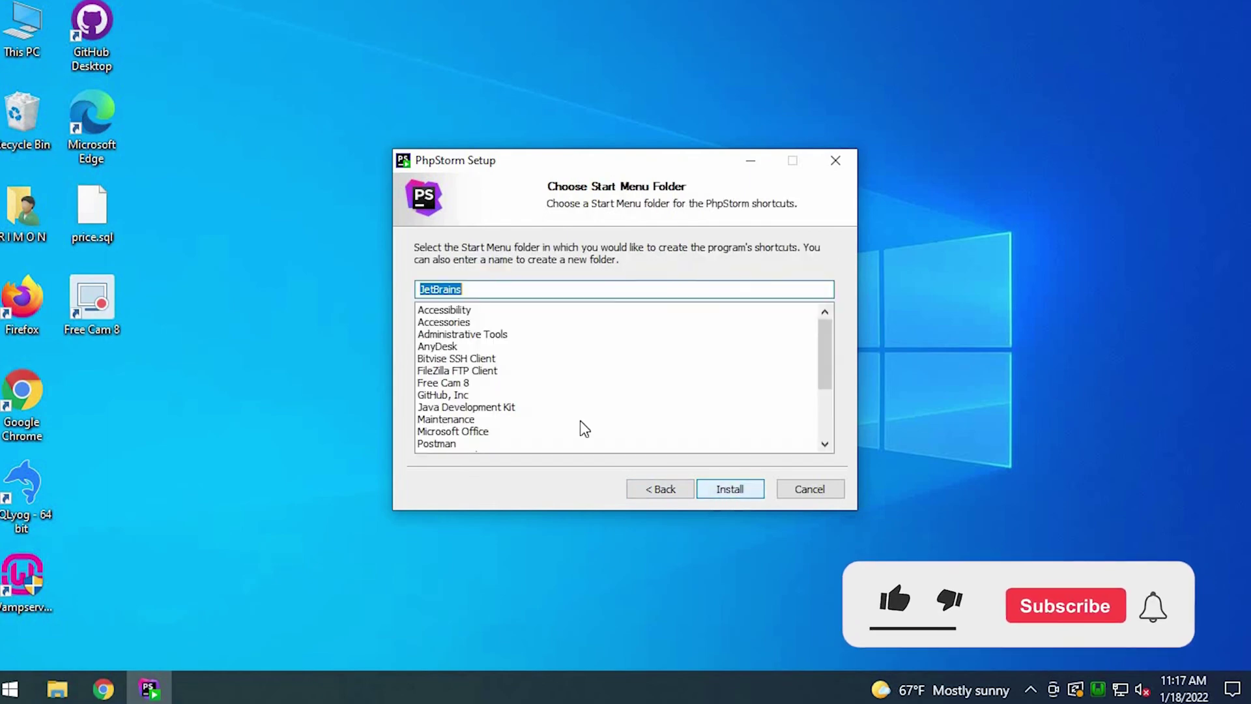
{"action": "left_click", "coordinate": [713, 490]}
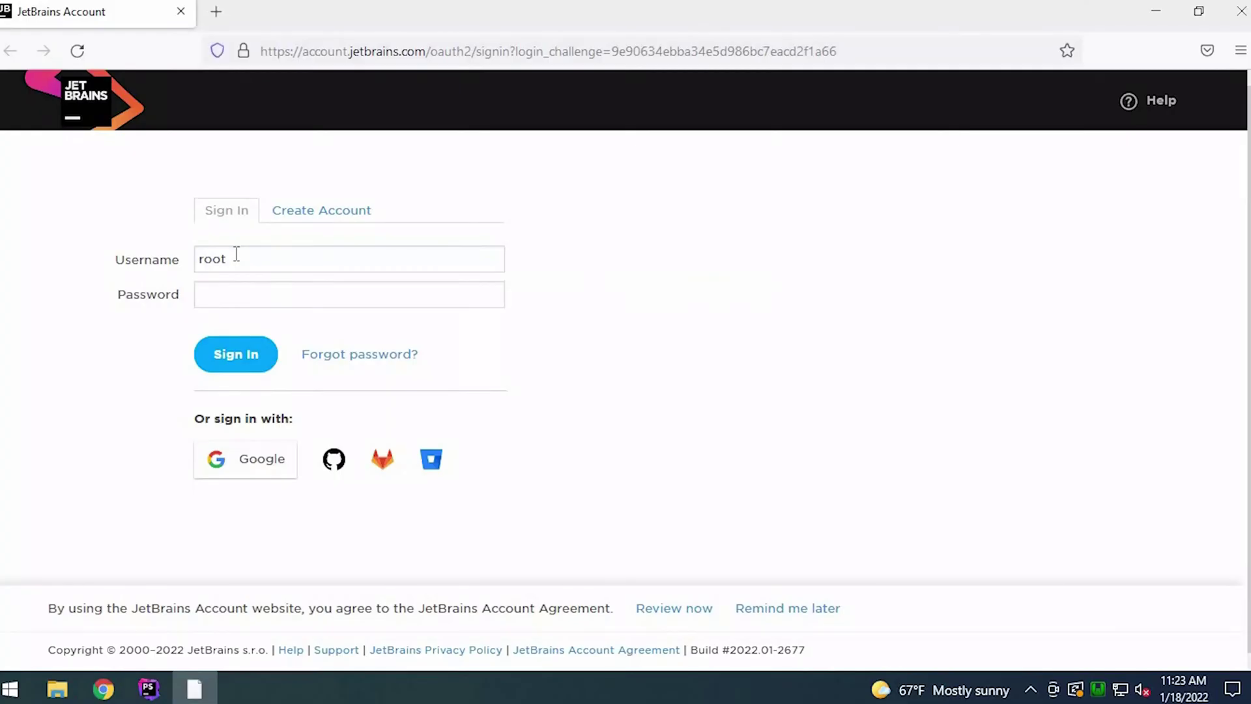
Step: Clear the prefilled username and close the browser, leaving the sign-in page
{"action": "left_click", "coordinate": [159, 256]}
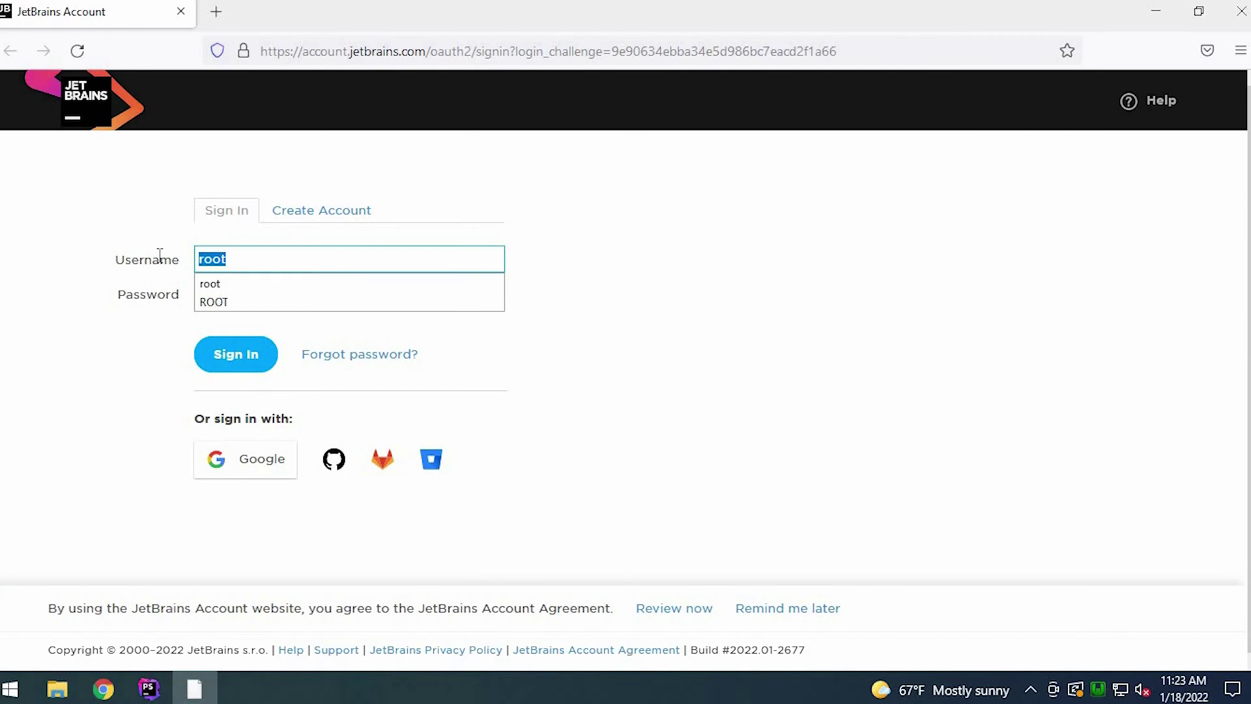
{"action": "key", "text": "BackSpace"}
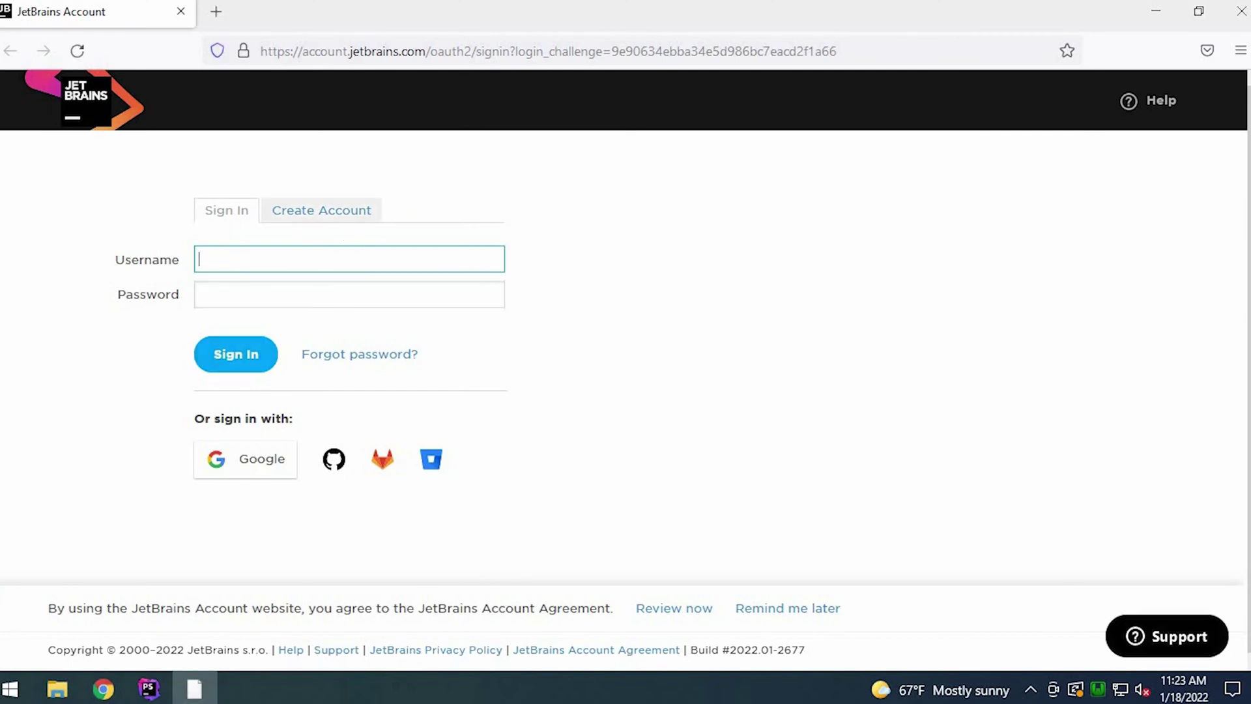
{"action": "left_click", "coordinate": [1242, 13]}
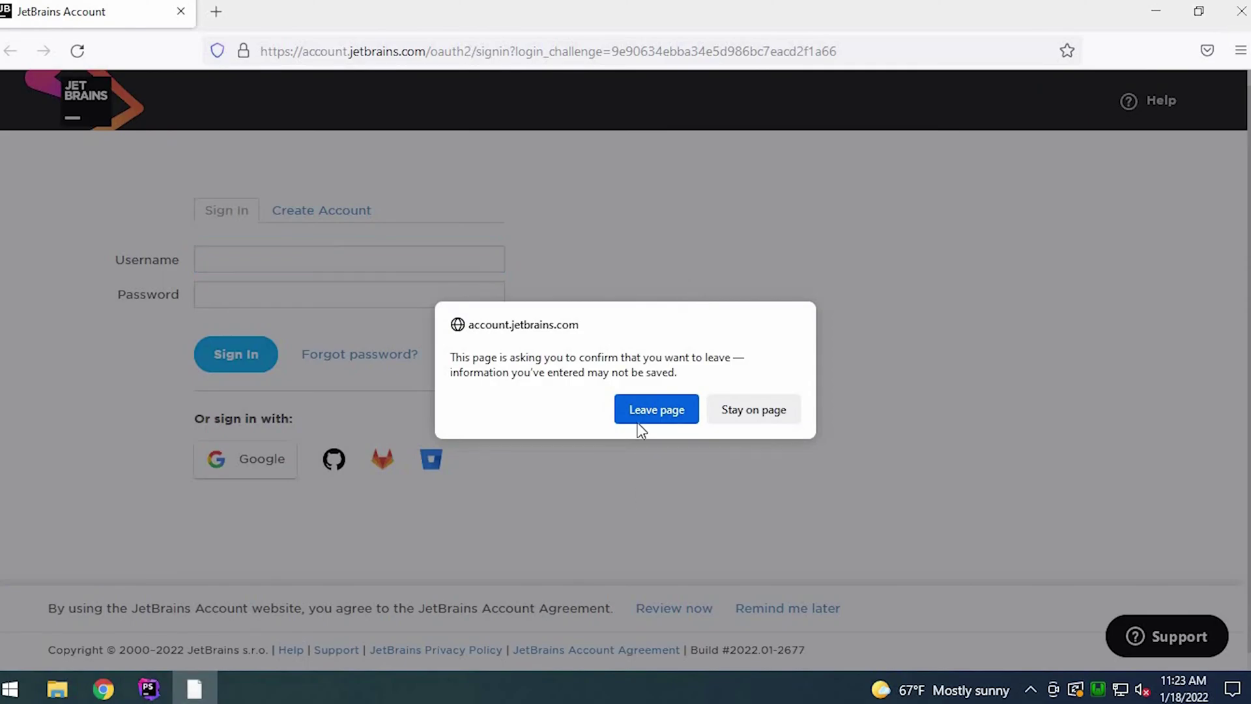
{"action": "left_click", "coordinate": [639, 421]}
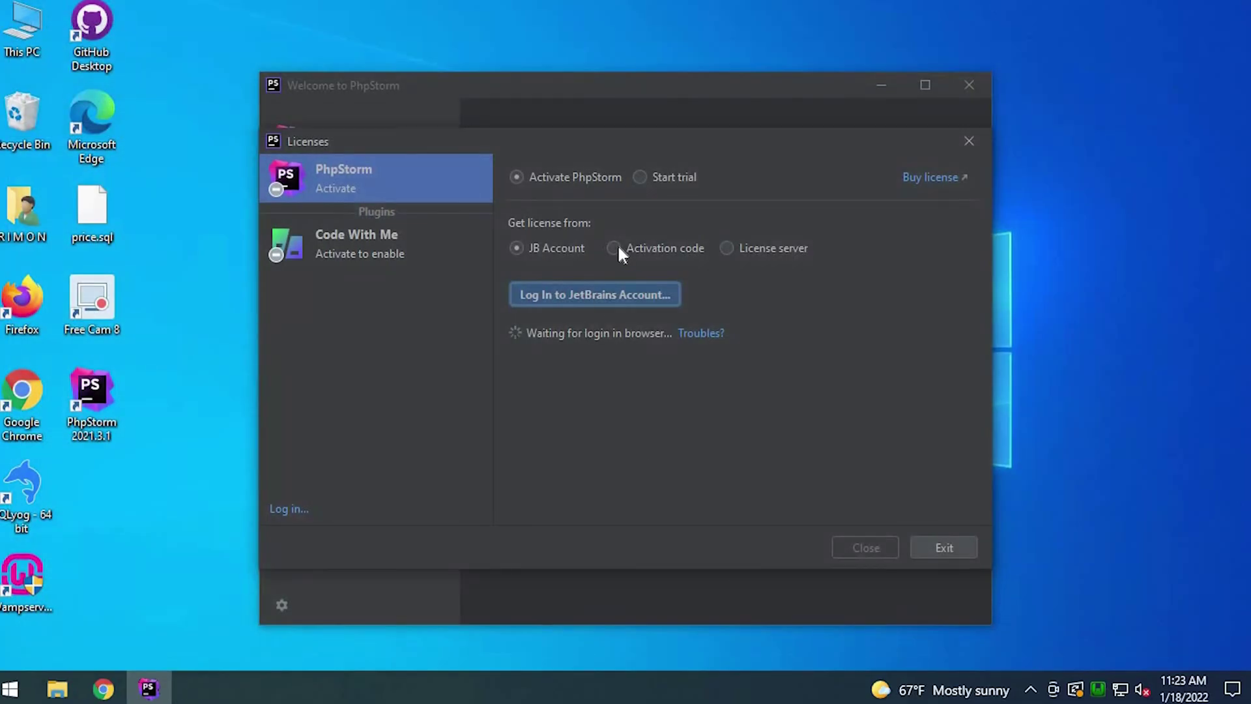
Step: Select Start trial in the Licenses dialog and log in to a JetBrains Account
{"action": "left_click", "coordinate": [615, 249]}
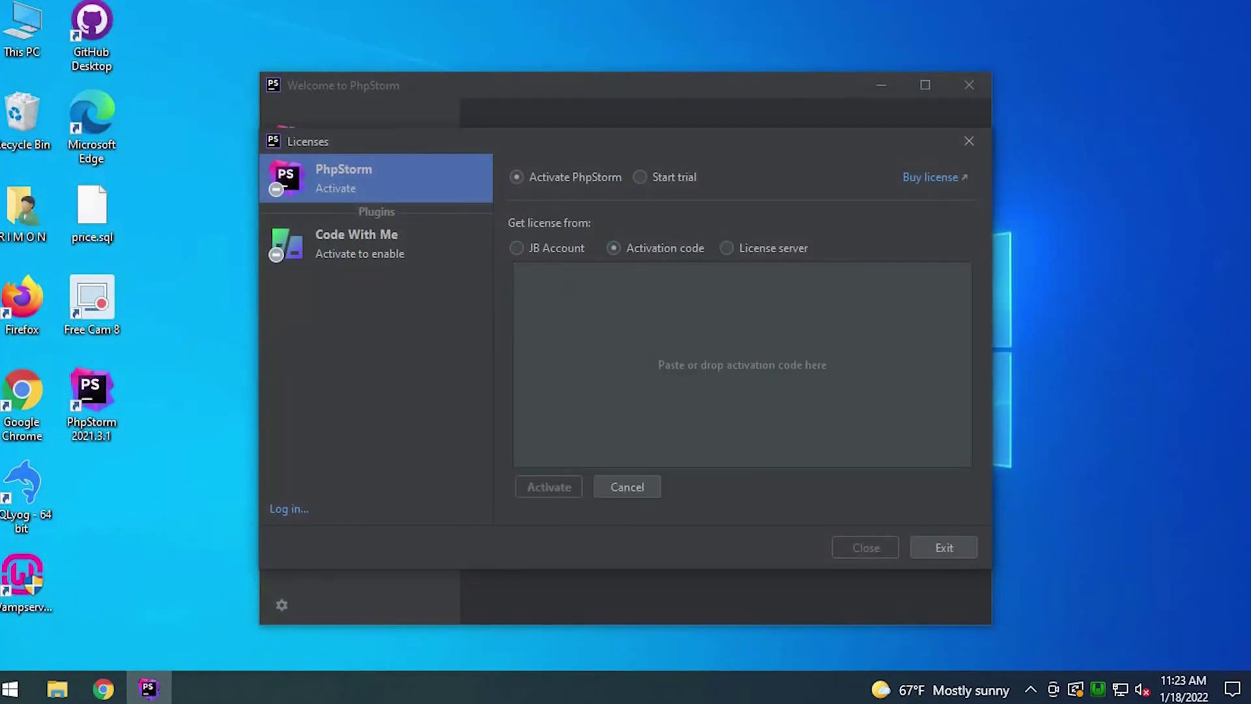
{"action": "left_click", "coordinate": [729, 247]}
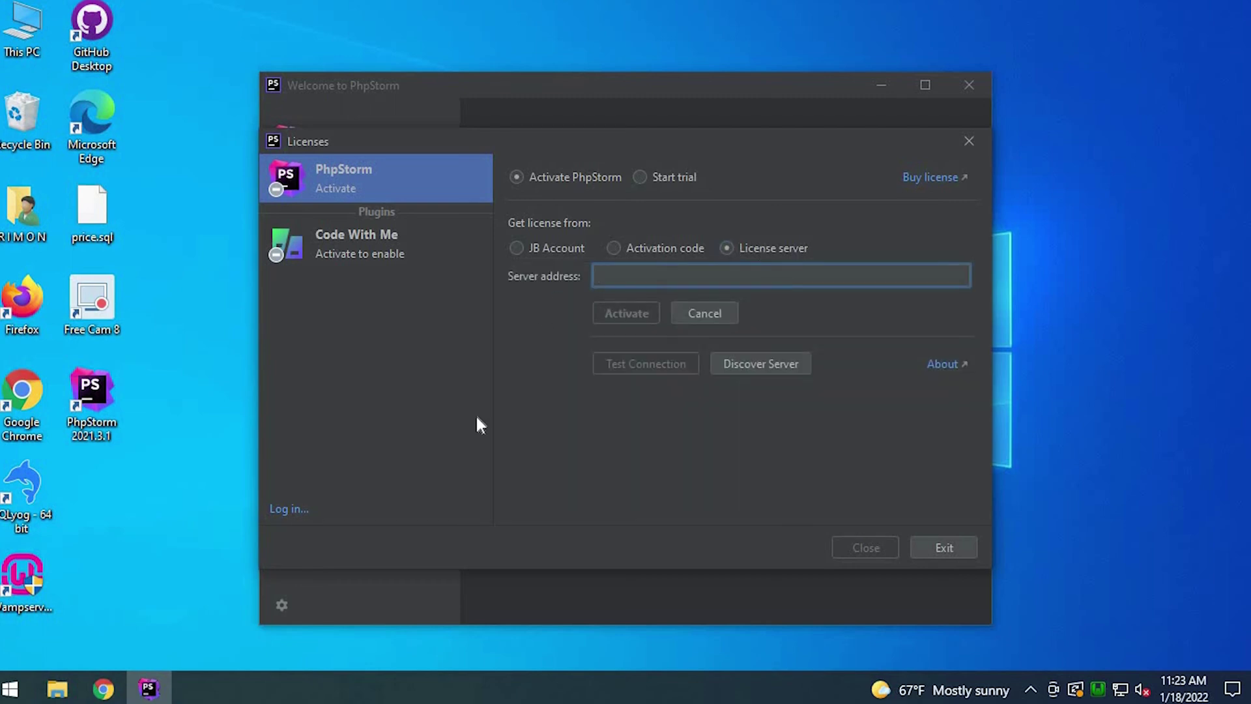
{"action": "left_click", "coordinate": [641, 177]}
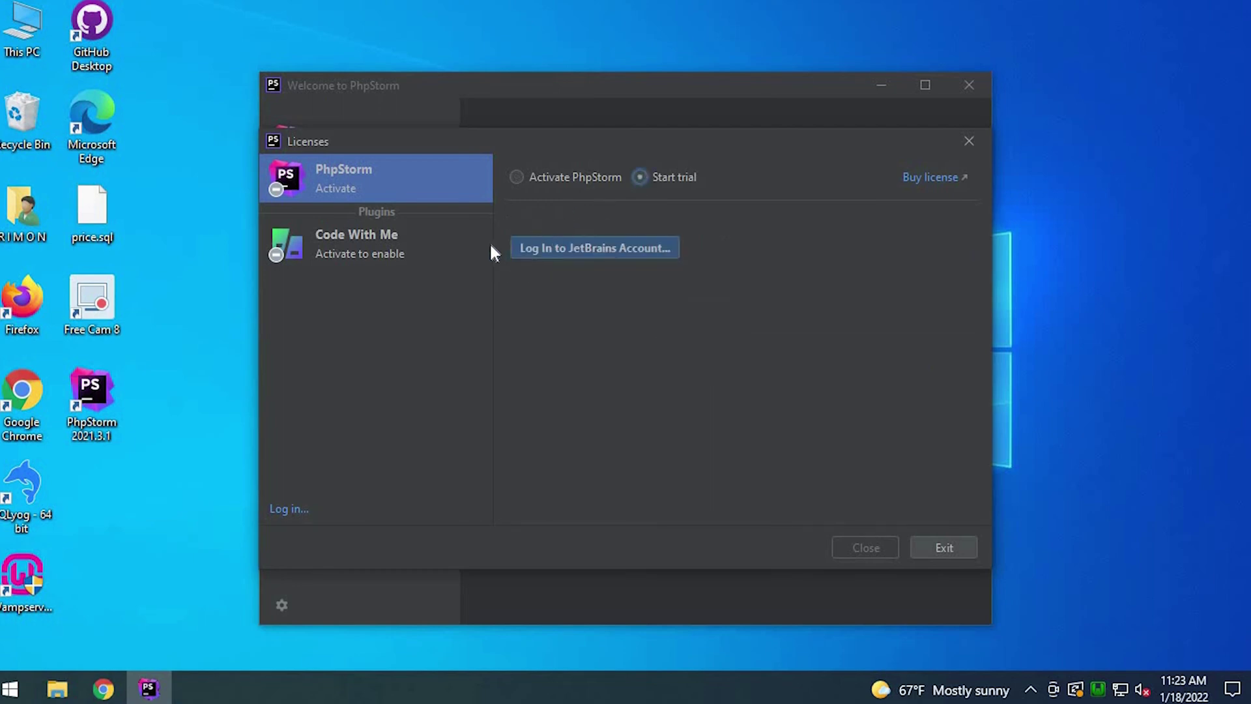
{"action": "left_click", "coordinate": [597, 247]}
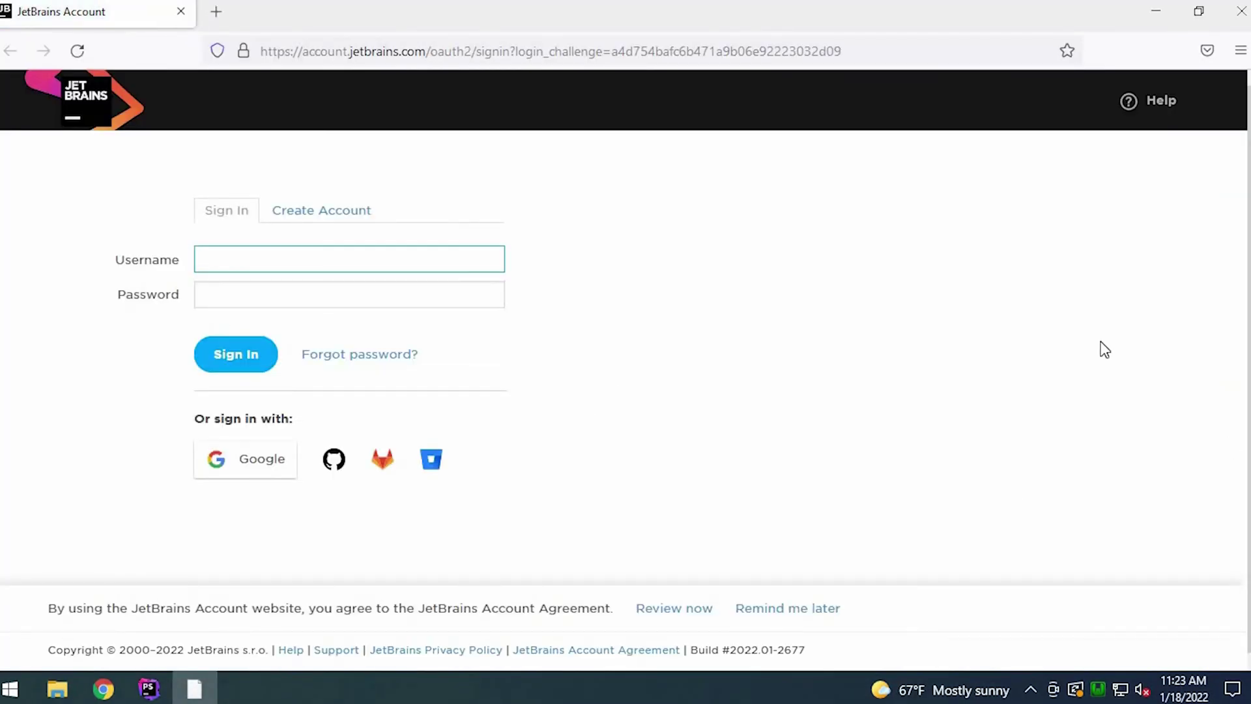
Step: On the Create Account tab, enter the e-mail address and sign up
{"action": "left_click", "coordinate": [322, 215]}
{"action": "left_click", "coordinate": [263, 259]}
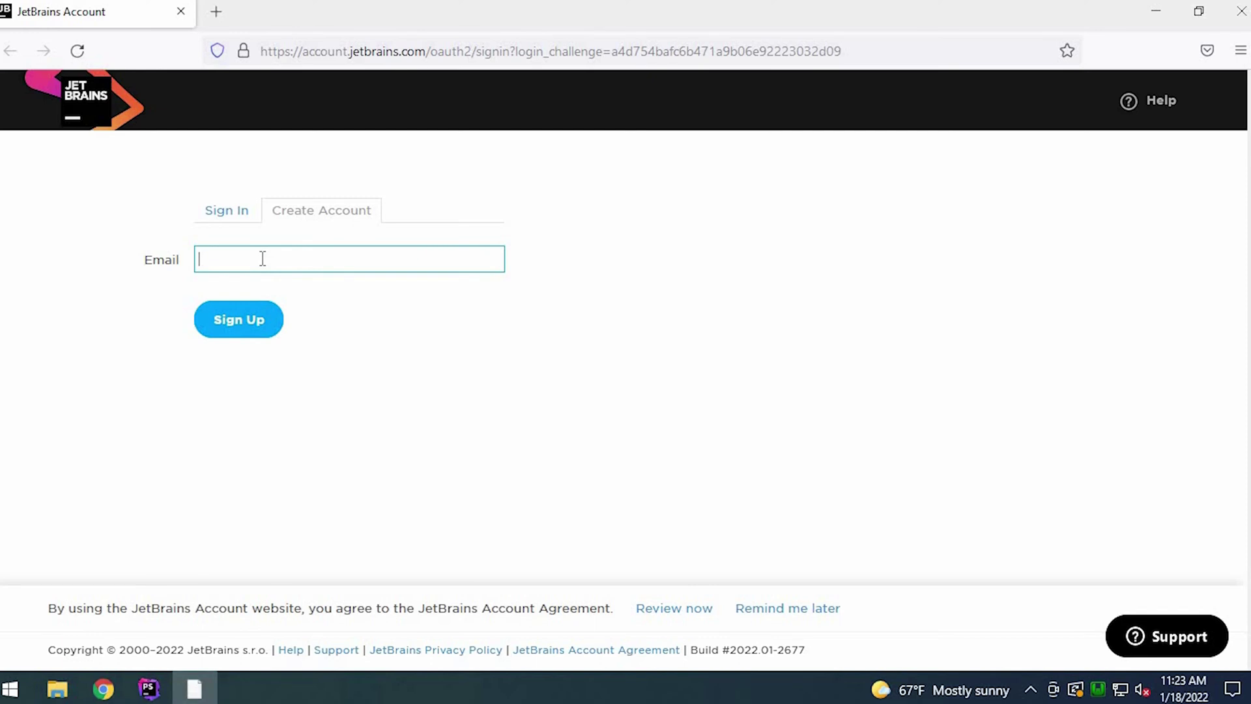
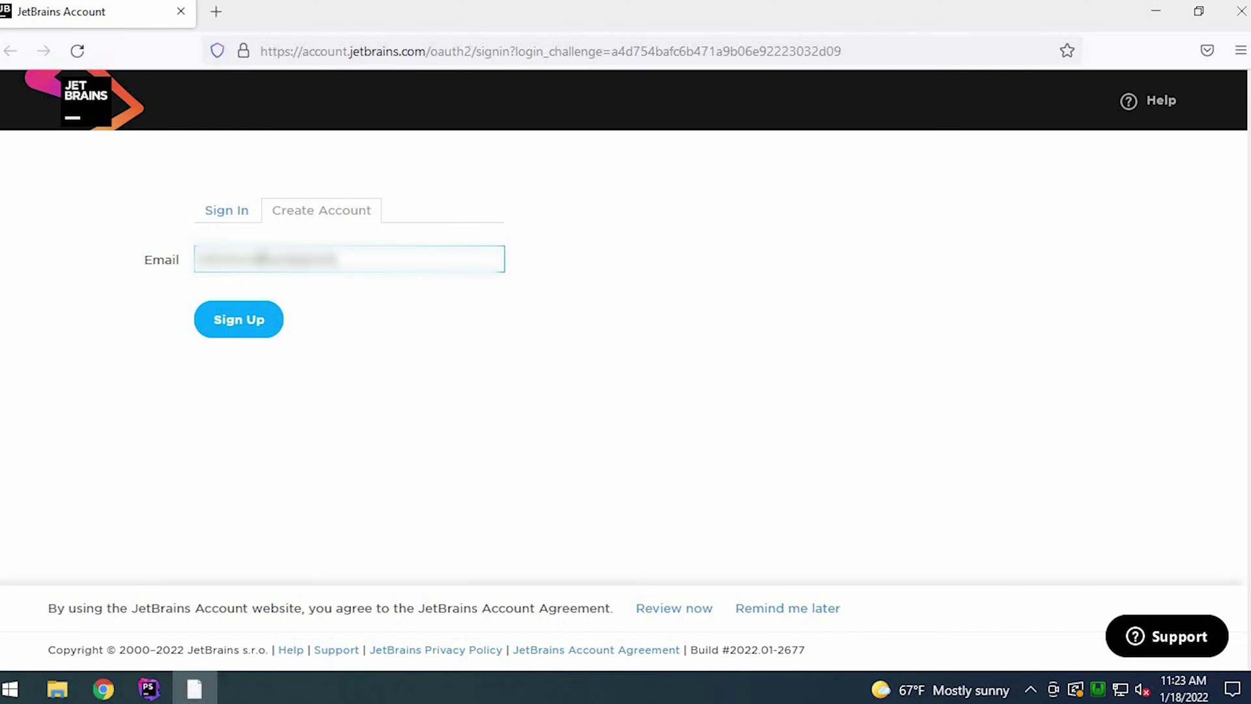
{"action": "type", "text": "in"}
{"action": "left_click", "coordinate": [253, 320]}
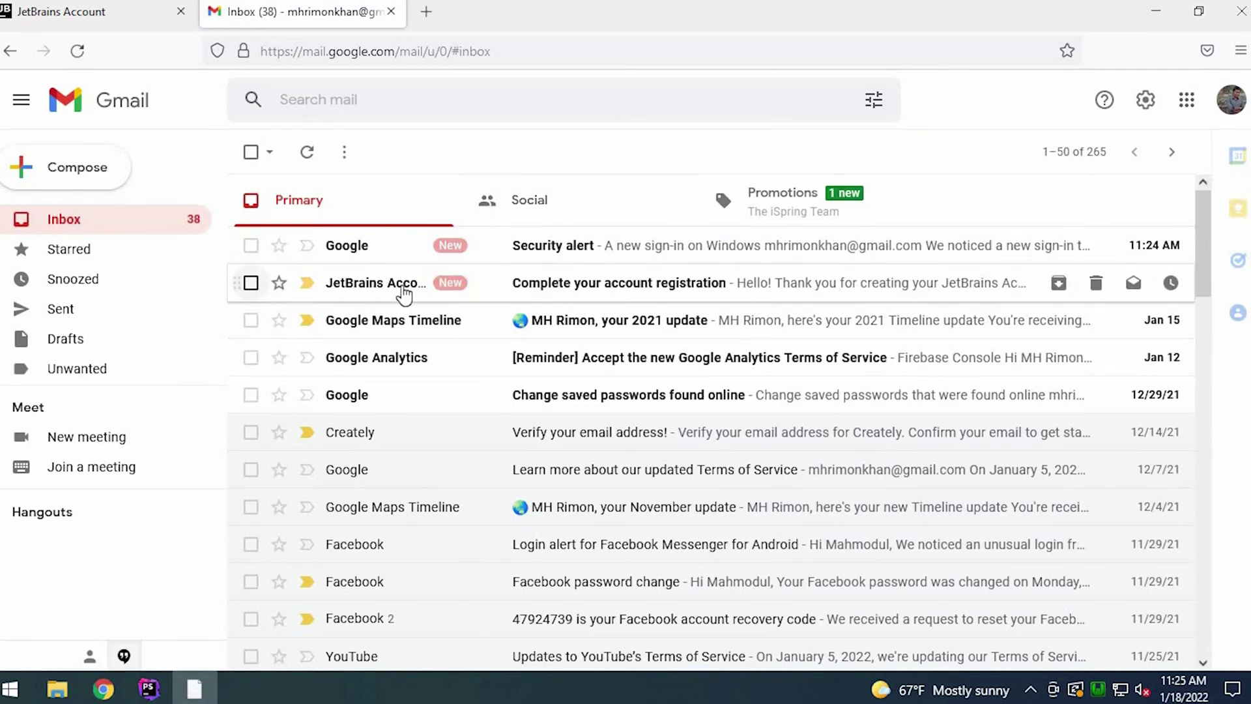
Step: Open the 'Complete your account registration' email and follow its account confirmation link
{"action": "left_click", "coordinate": [597, 286]}
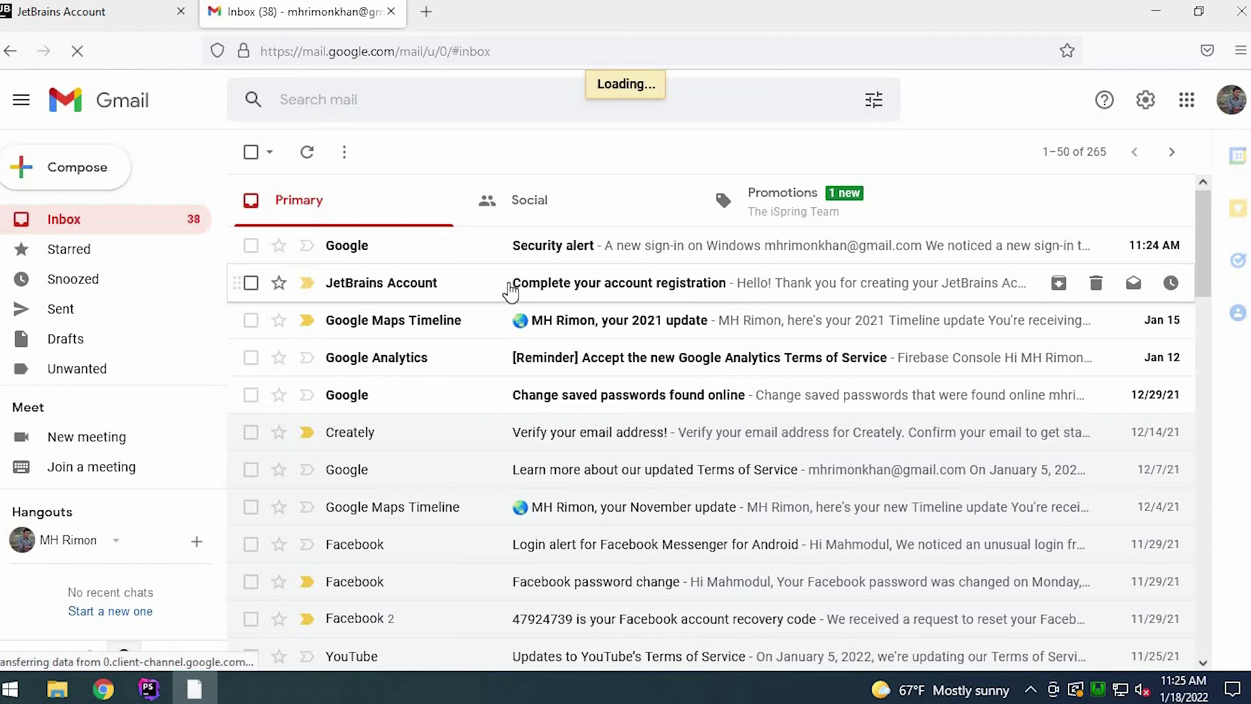
{"action": "left_click", "coordinate": [531, 292]}
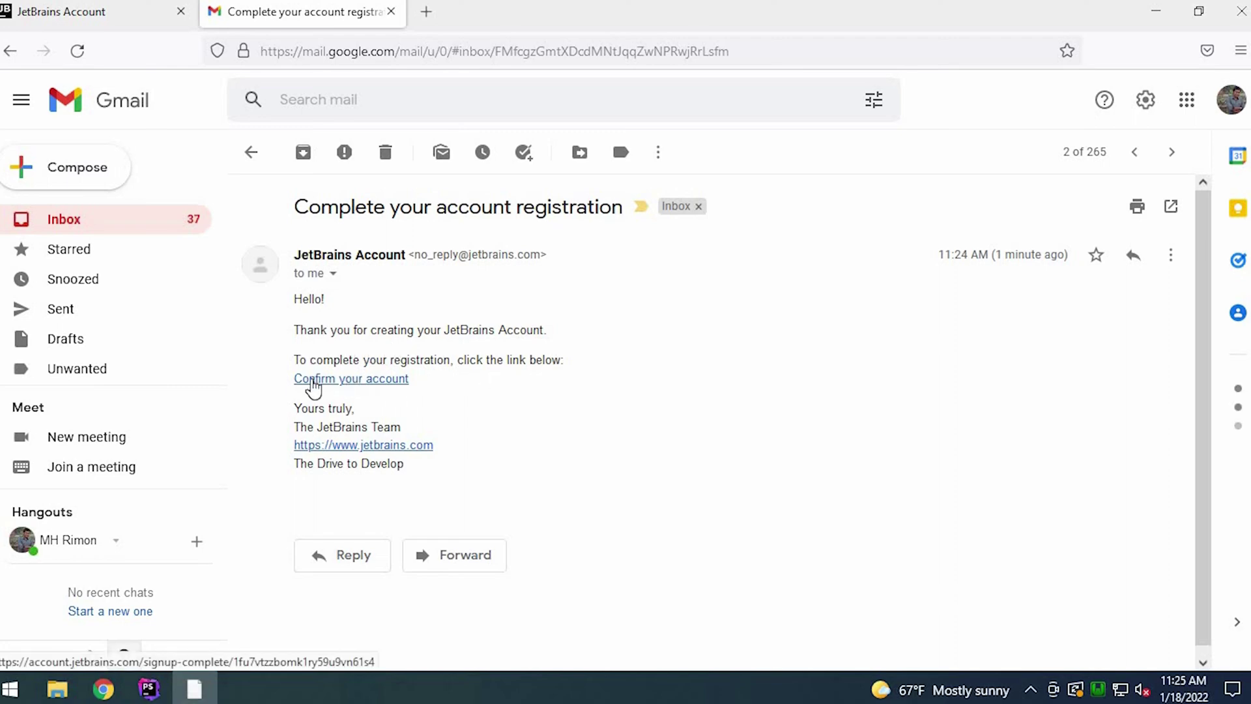
{"action": "left_click", "coordinate": [395, 380]}
Step: Enter the first name, last name, username, password and repeated password
{"action": "left_click", "coordinate": [302, 358]}
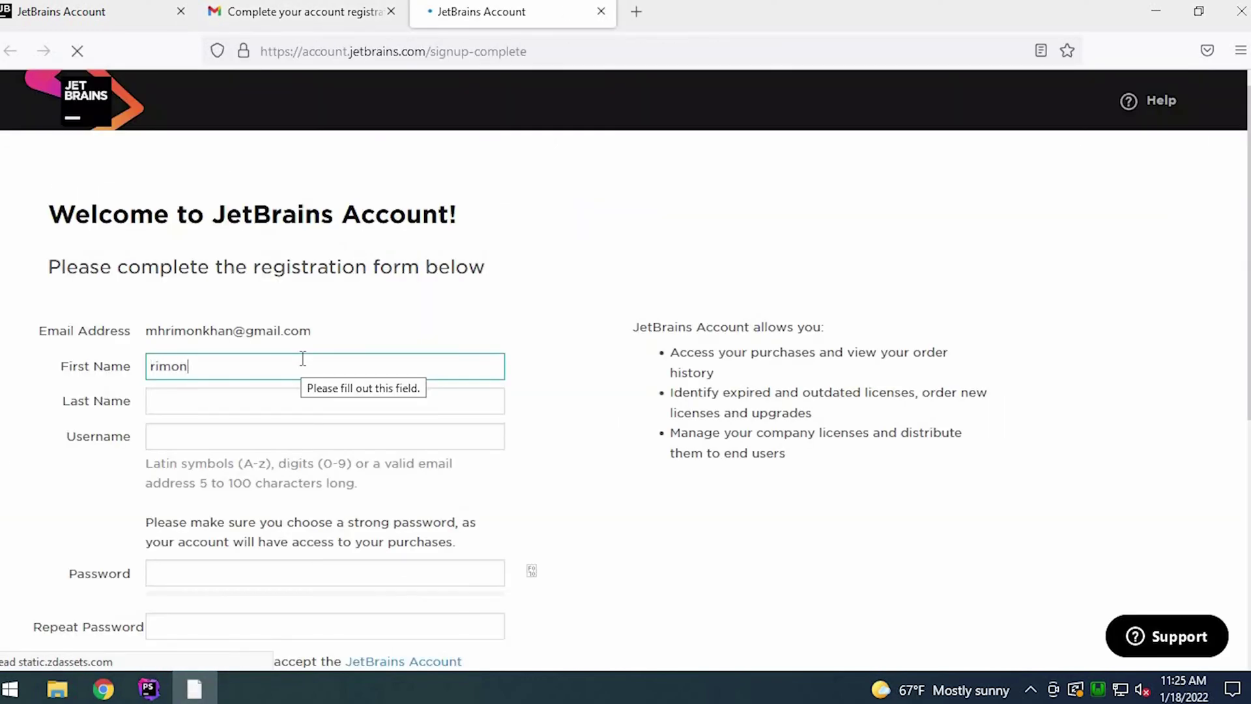
{"action": "left_click", "coordinate": [231, 399]}
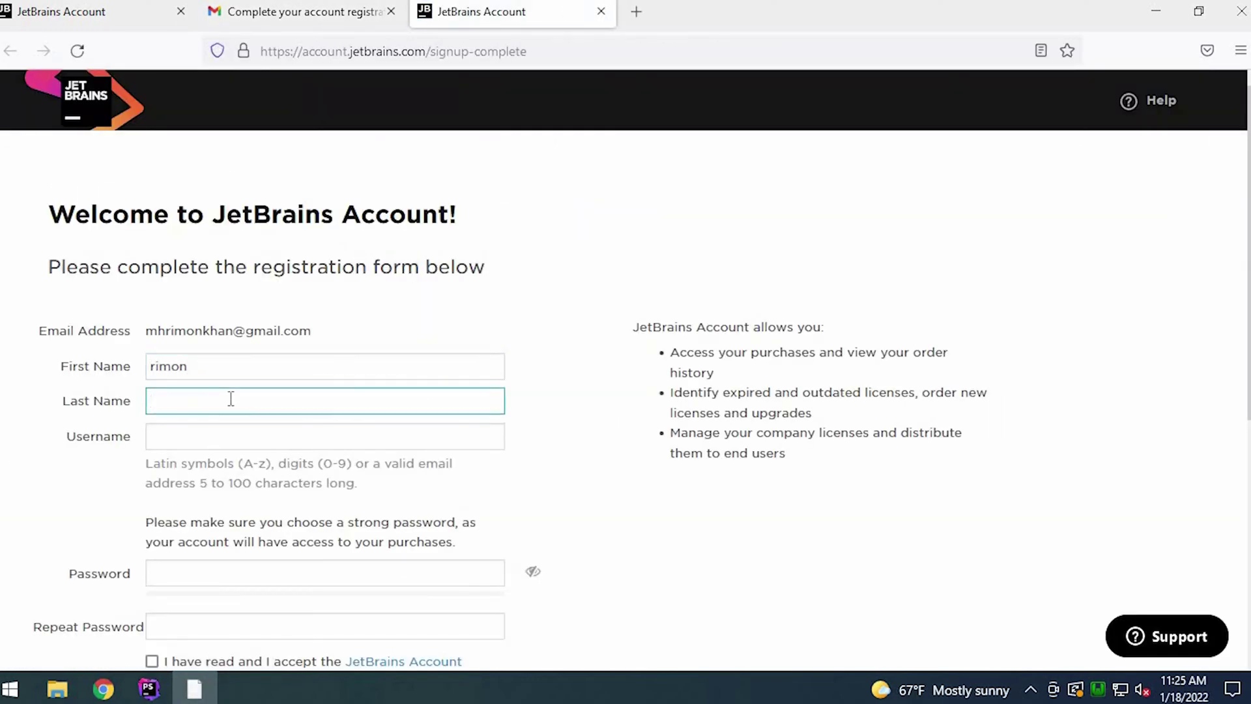
{"action": "left_click", "coordinate": [198, 432]}
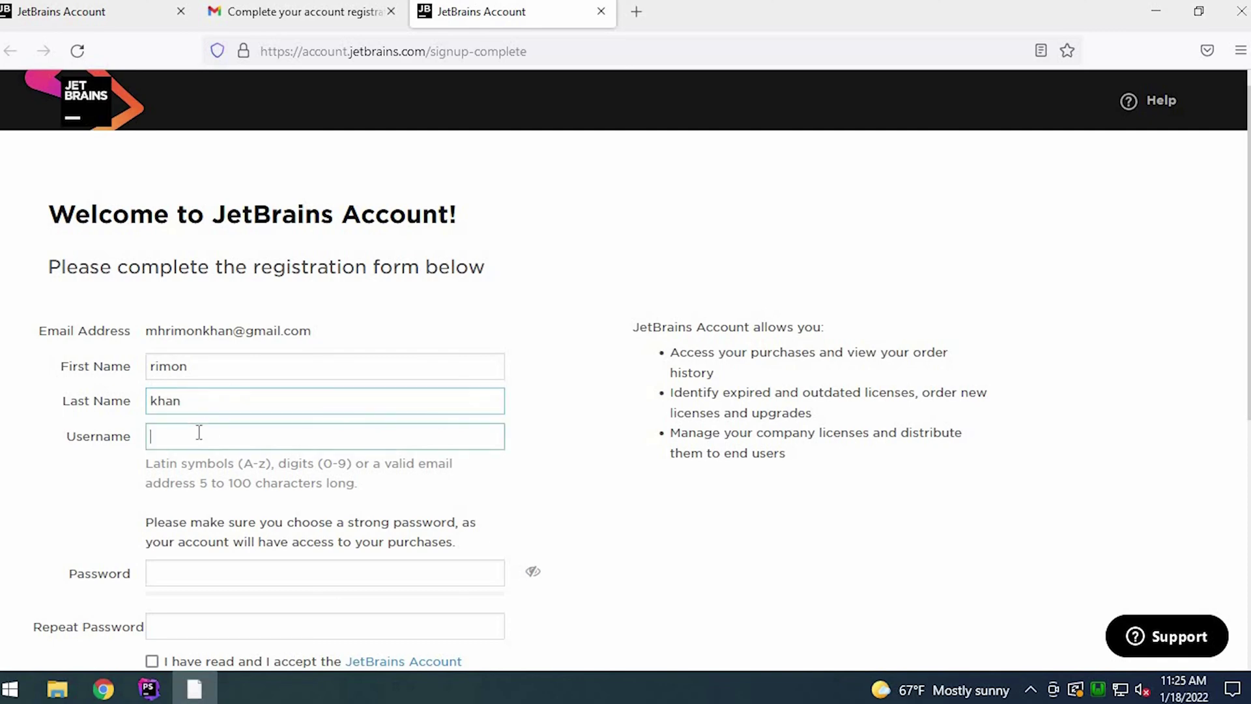
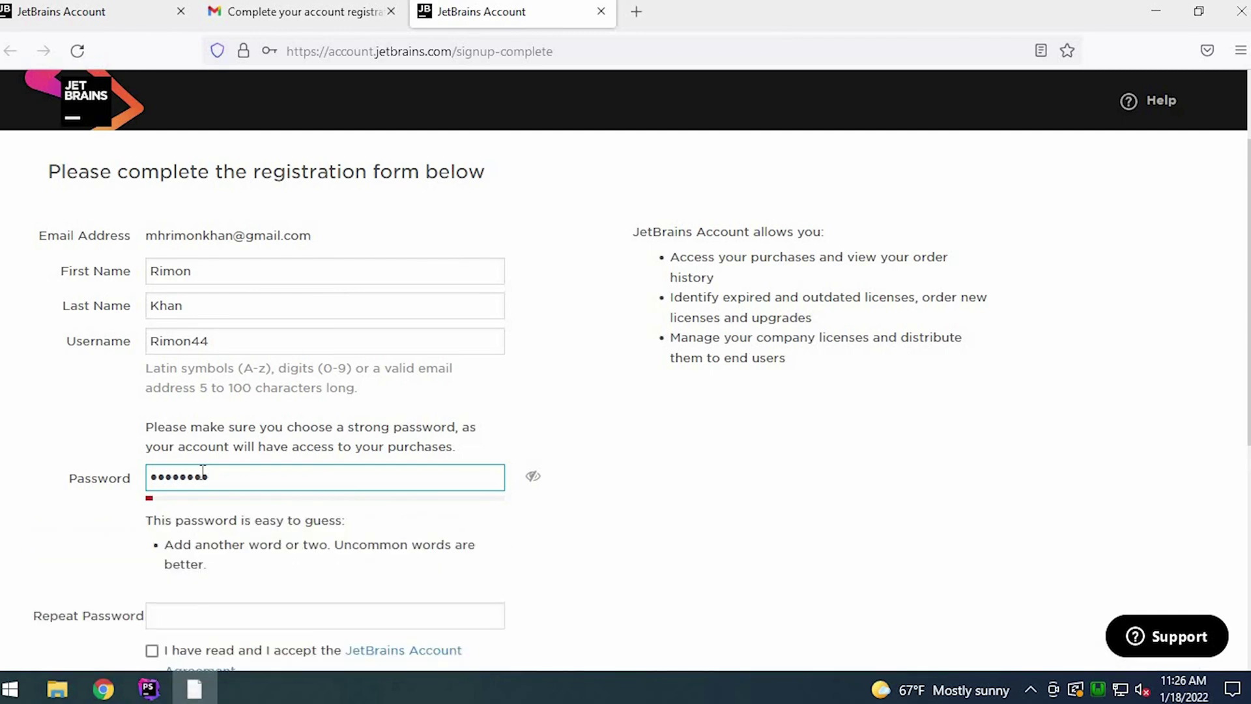
{"action": "left_click", "coordinate": [240, 529]}
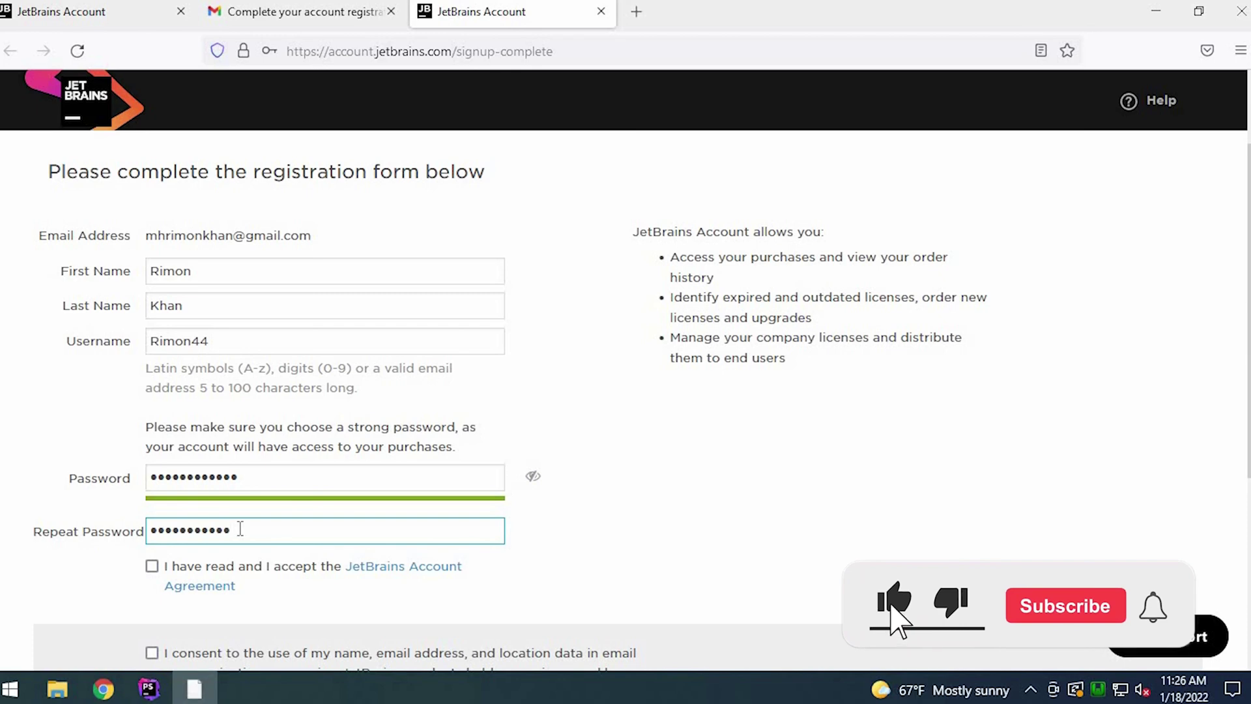
Step: Accept the JetBrains Account Agreement, submit the form, and decline saving the login
{"action": "scroll", "coordinate": [208, 528], "scroll_direction": "down", "scroll_amount": 2}
{"action": "left_click", "coordinate": [225, 472]}
{"action": "scroll", "coordinate": [391, 521], "scroll_direction": "down", "scroll_amount": 2}
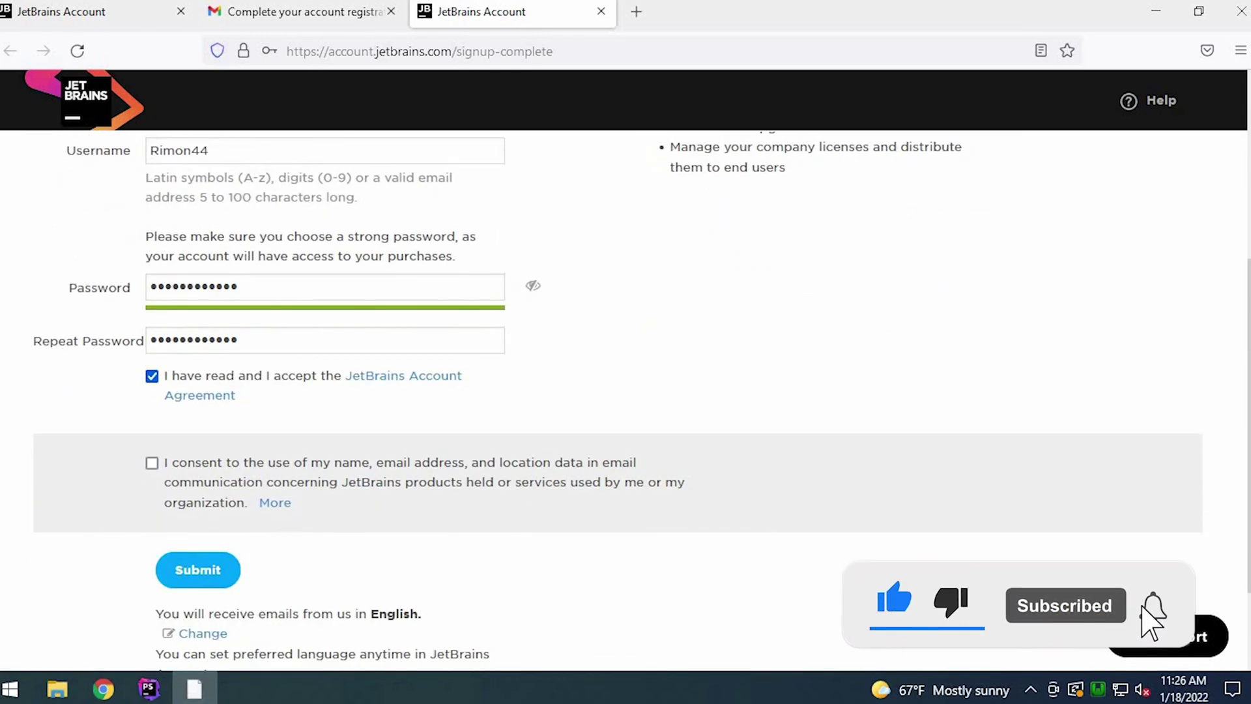
{"action": "left_click", "coordinate": [191, 574]}
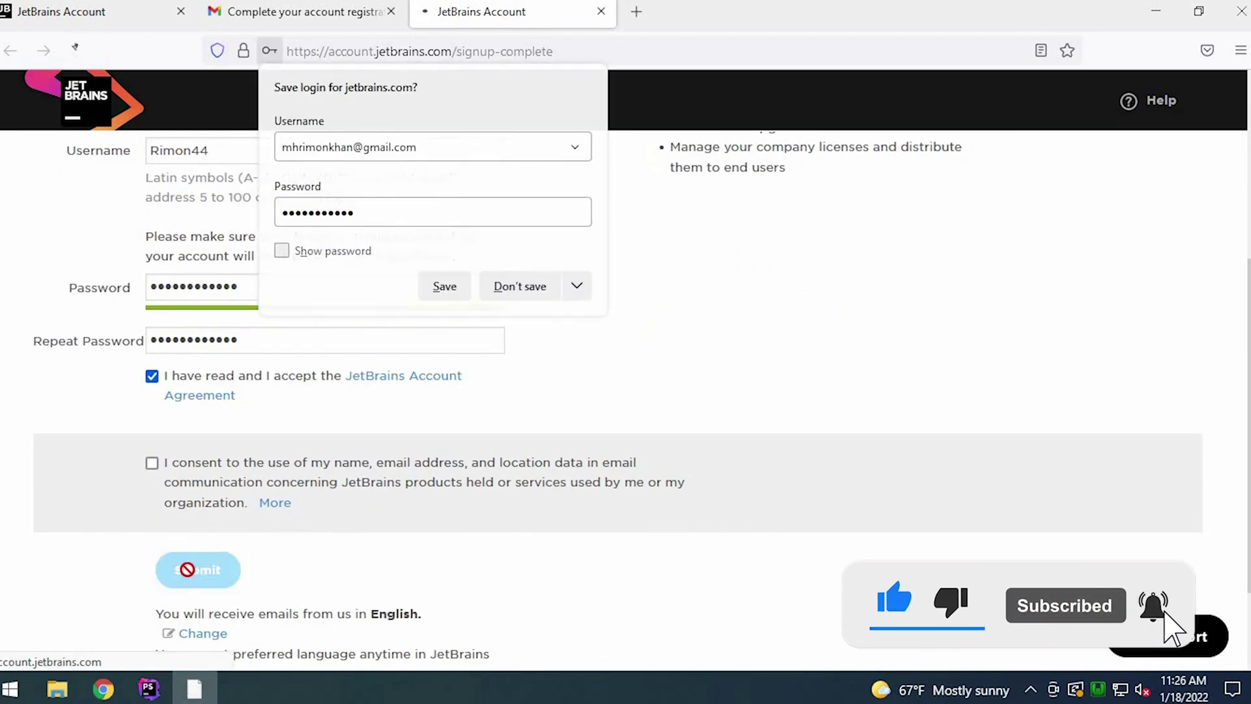
{"action": "left_click", "coordinate": [512, 290]}
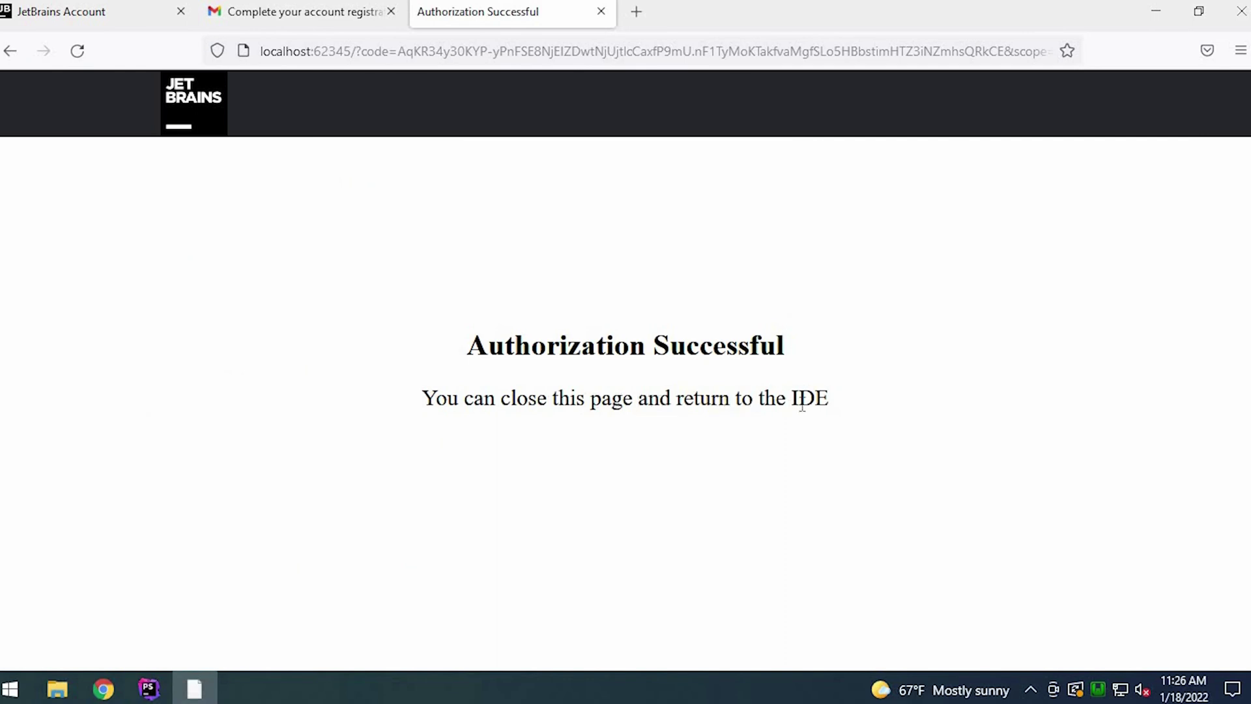
Step: Close the Authorization Successful page, start the PhpStorm trial and close the Licenses dialog
{"action": "left_click_drag", "start_coordinate": [831, 399], "coordinate": [851, 412]}
{"action": "left_click", "coordinate": [851, 412]}
{"action": "key", "text": "ctrl+a"}
{"action": "left_click", "coordinate": [671, 447]}
{"action": "left_click", "coordinate": [601, 11]}
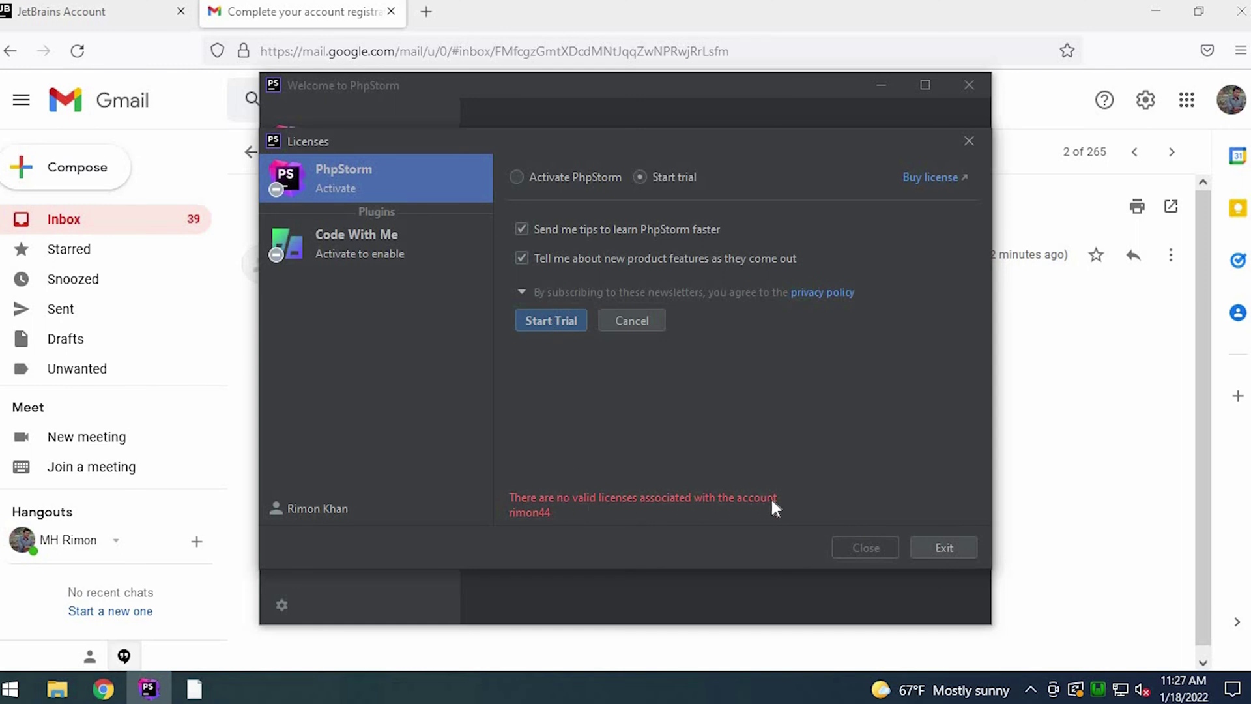
{"action": "left_click", "coordinate": [543, 313]}
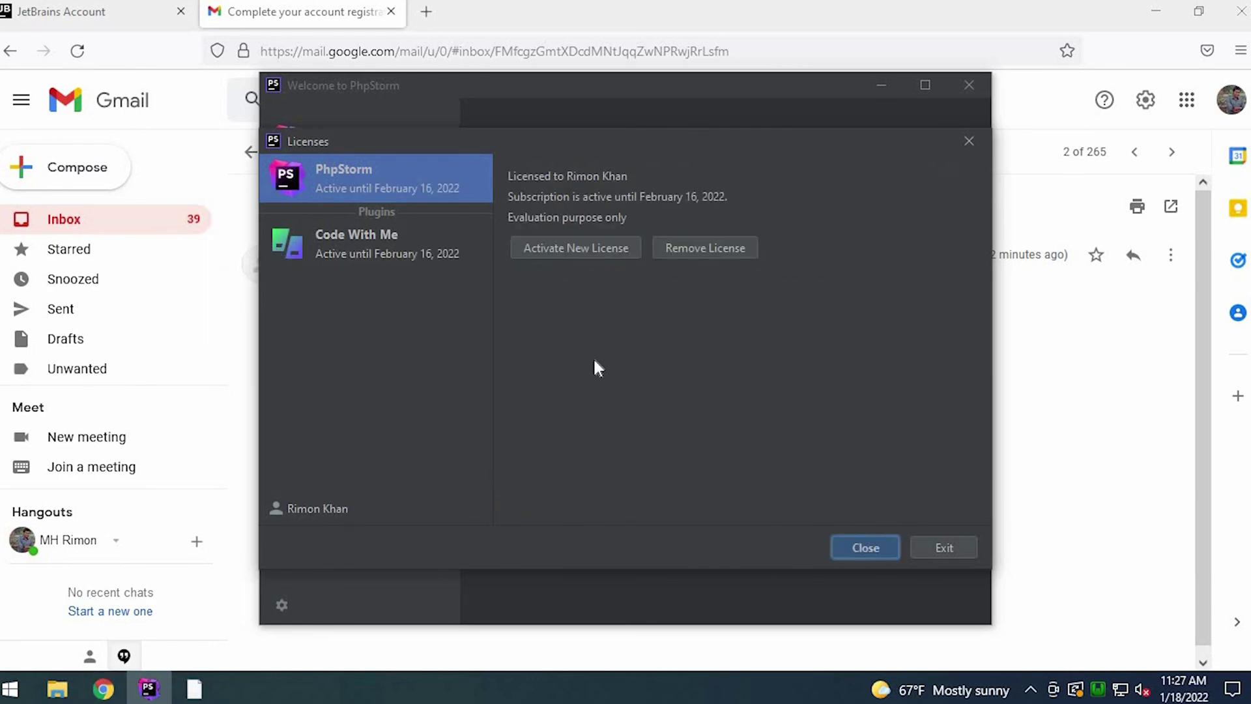
{"action": "left_click", "coordinate": [866, 547]}
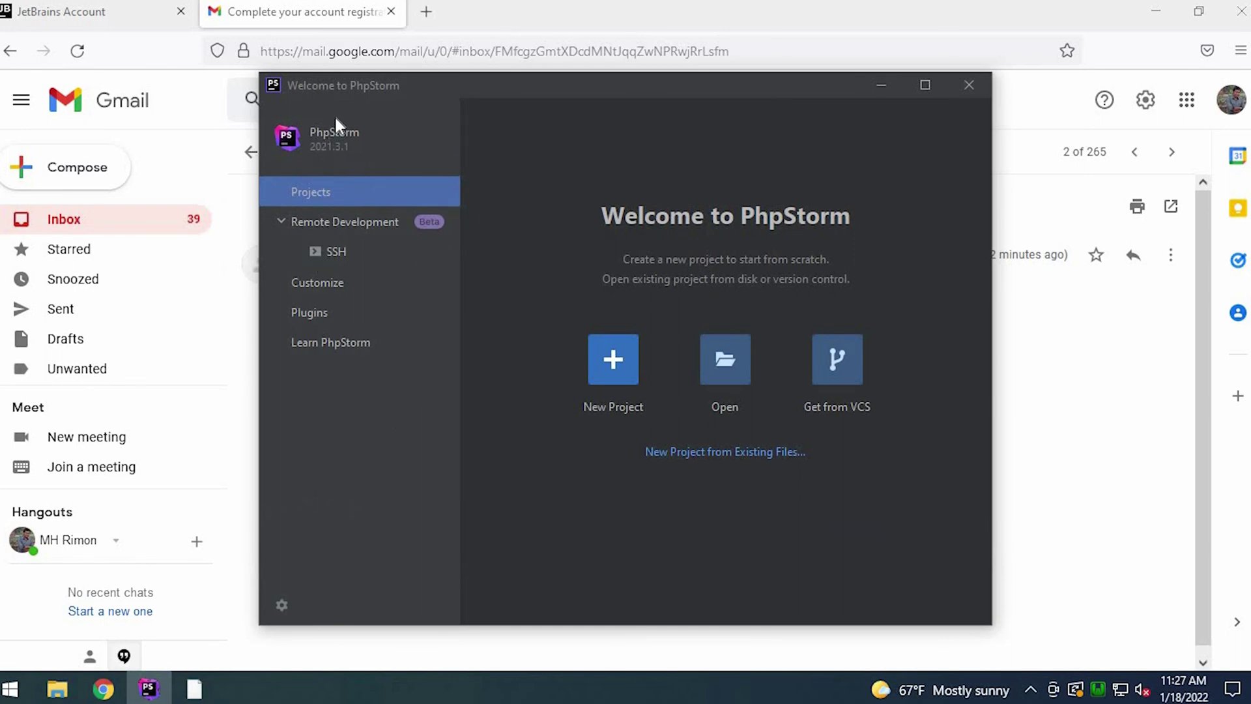
Step: Maximize the Welcome window, start a new project and remove 'untitled' from Location
{"action": "left_click", "coordinate": [925, 86]}
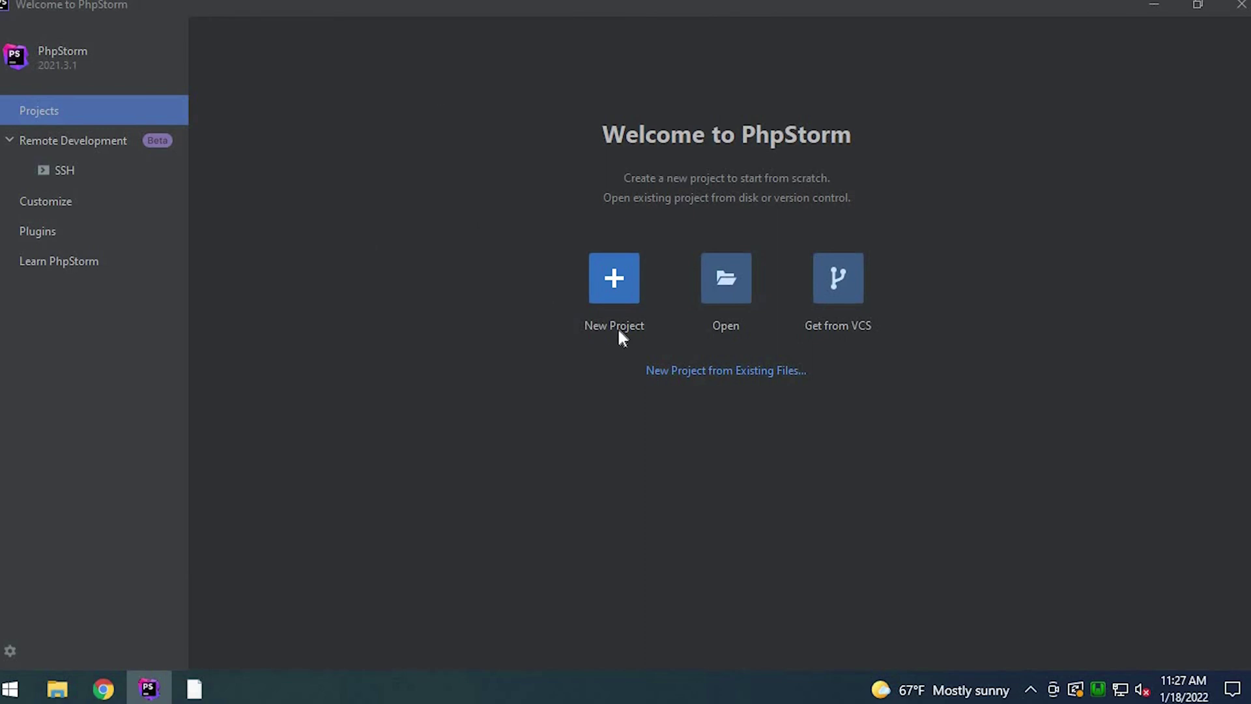
{"action": "left_click", "coordinate": [616, 279]}
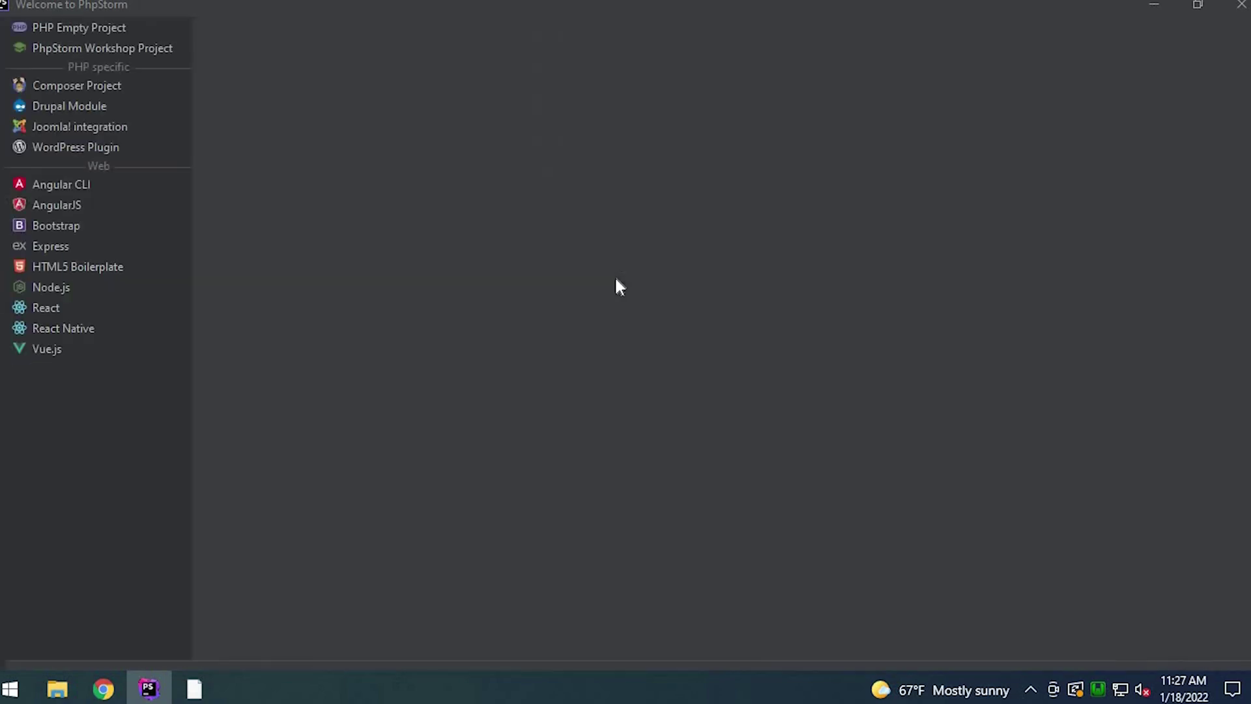
{"action": "left_click", "coordinate": [1206, 65]}
{"action": "key", "text": "ctrl+BackSpace"}
Step: Browse to the user folder on drive D: as the project's base directory
{"action": "left_click", "coordinate": [1238, 72]}
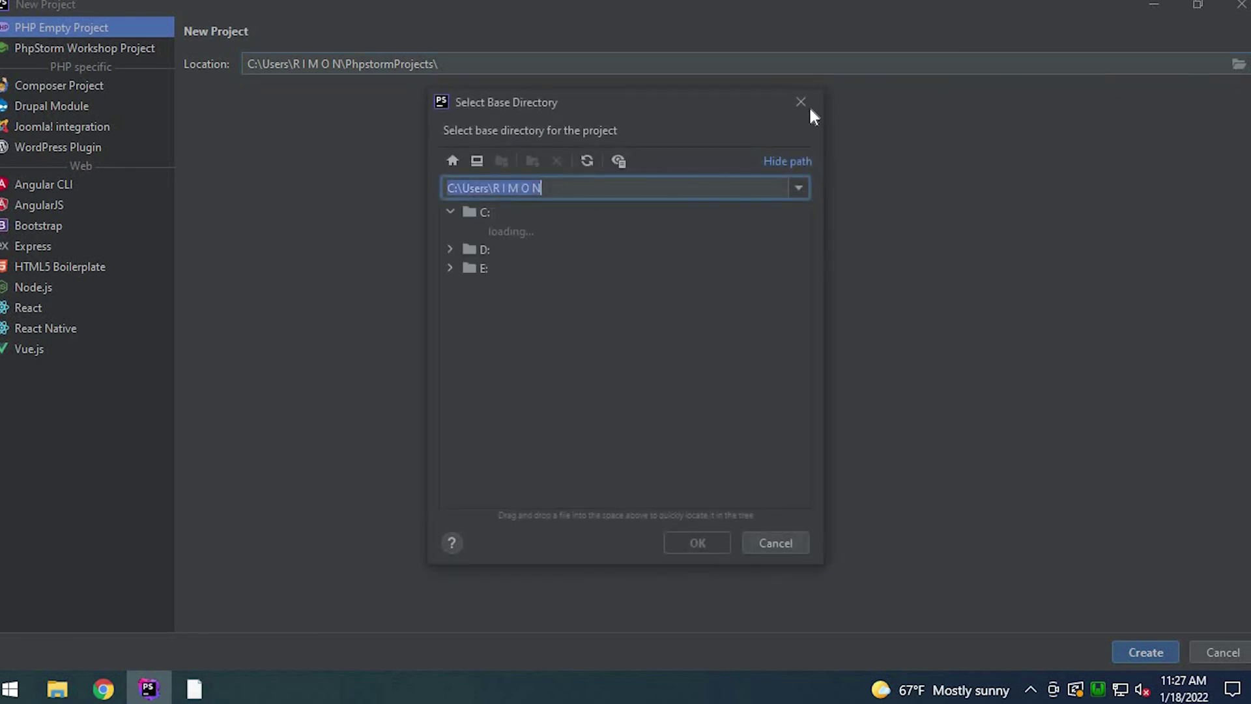
{"action": "left_click", "coordinate": [449, 212]}
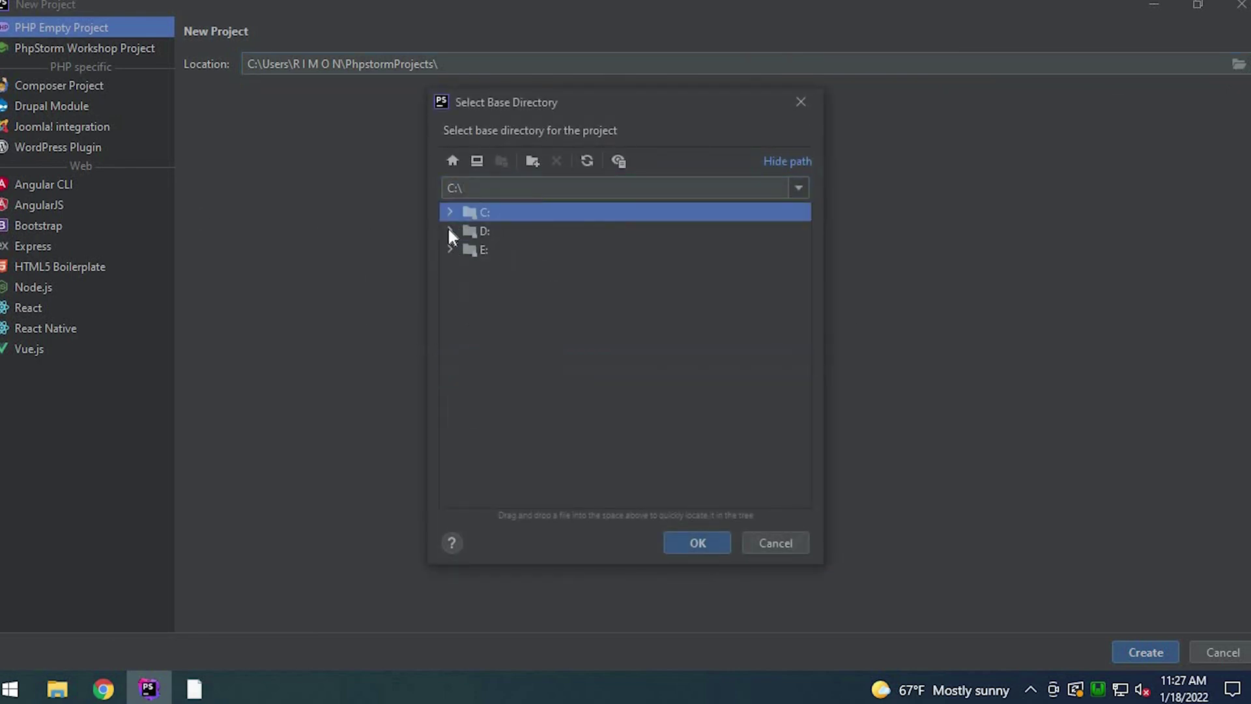
{"action": "left_click", "coordinate": [449, 231]}
{"action": "left_click", "coordinate": [474, 306]}
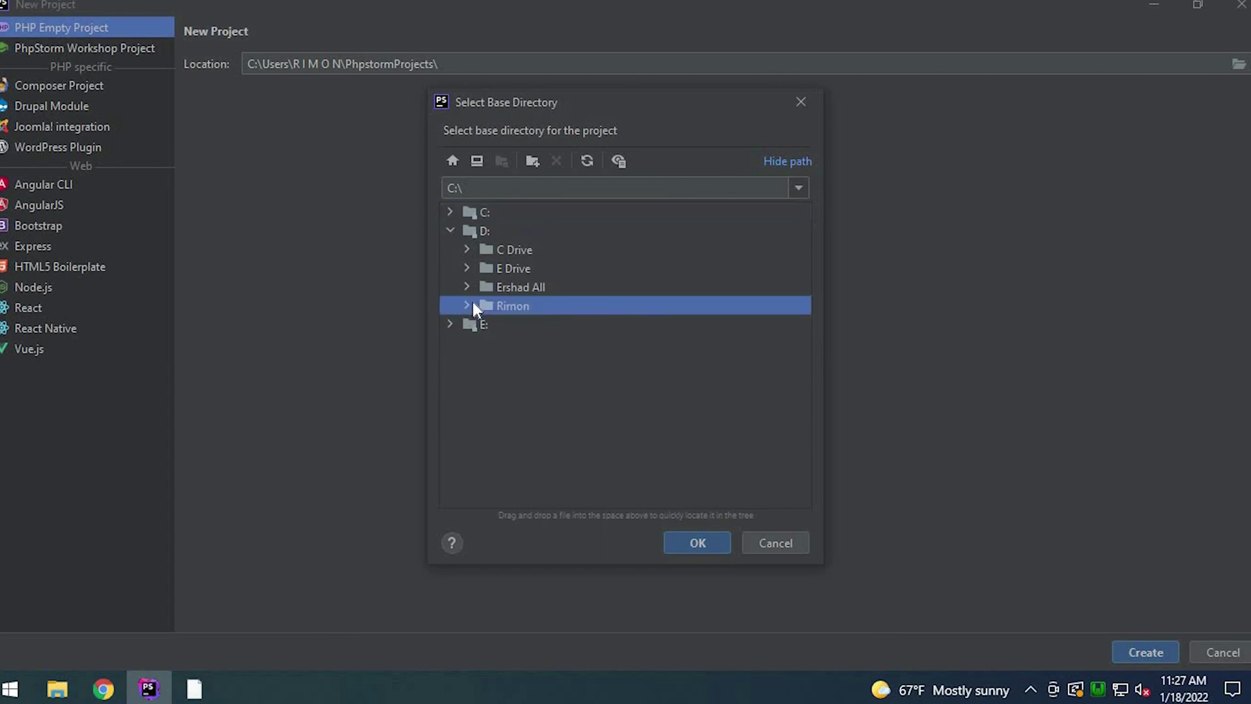
{"action": "left_click", "coordinate": [467, 305]}
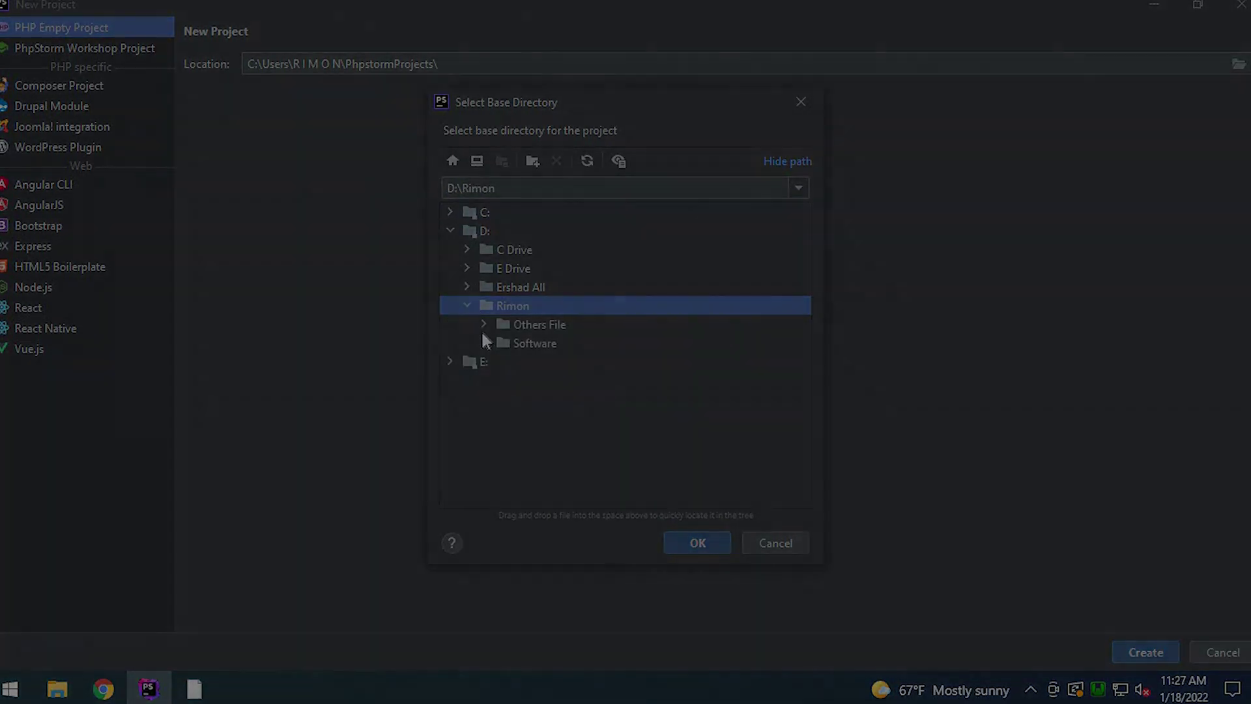